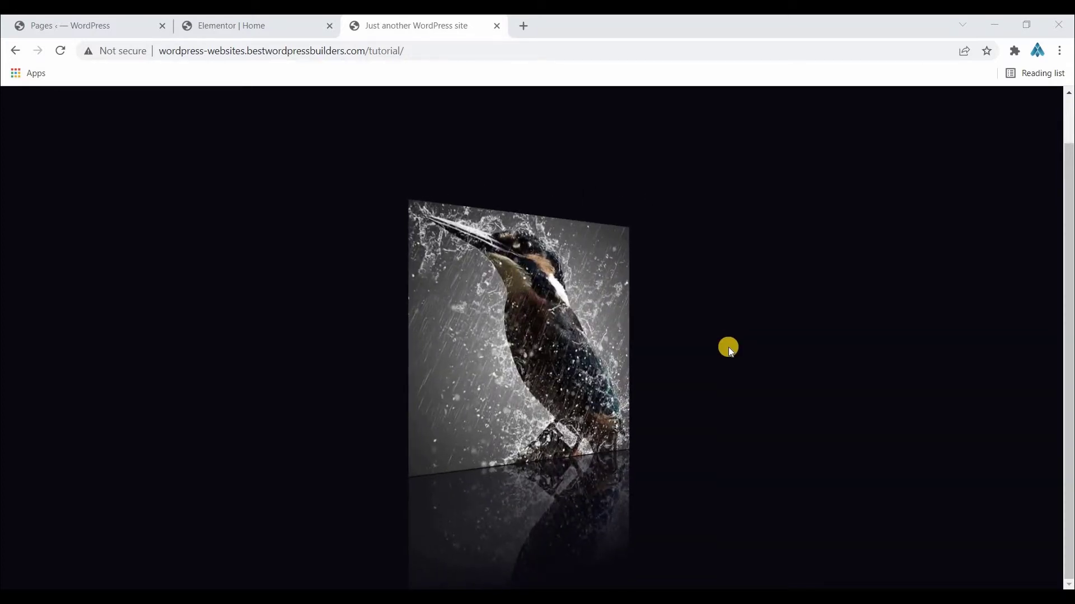
Step: Switch to the Elementor editor and add a new section with three equal columns
{"action": "left_click", "coordinate": [312, 29]}
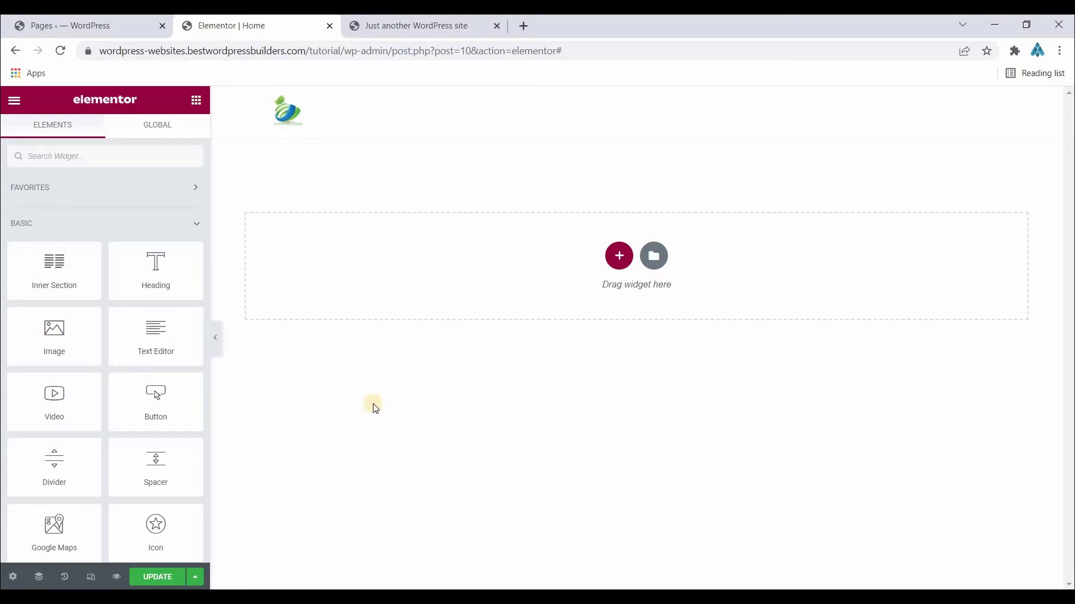
{"action": "left_click", "coordinate": [618, 257]}
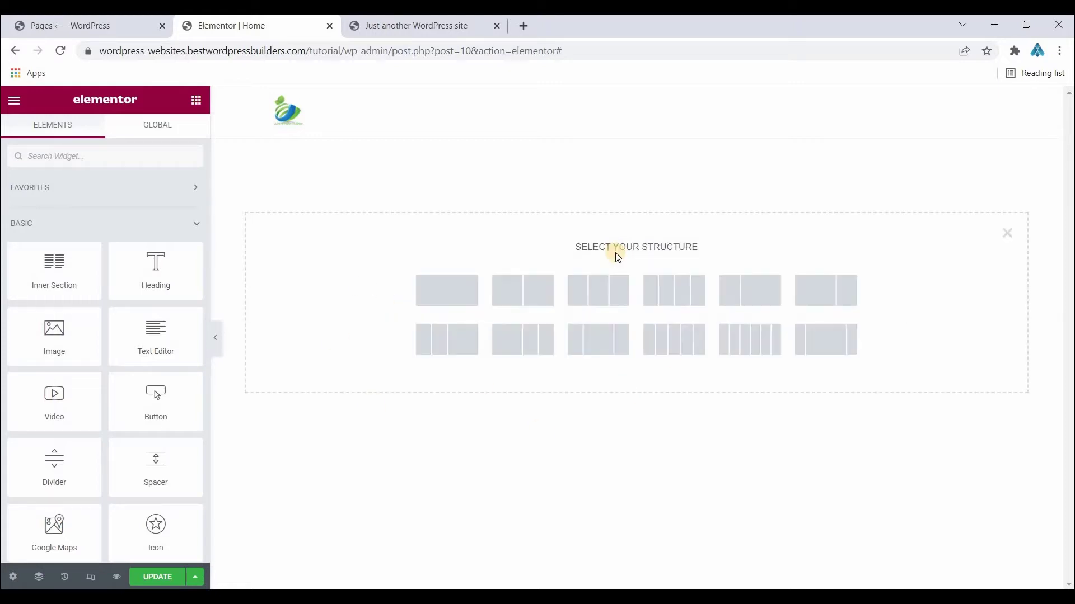
{"action": "left_click", "coordinate": [598, 289]}
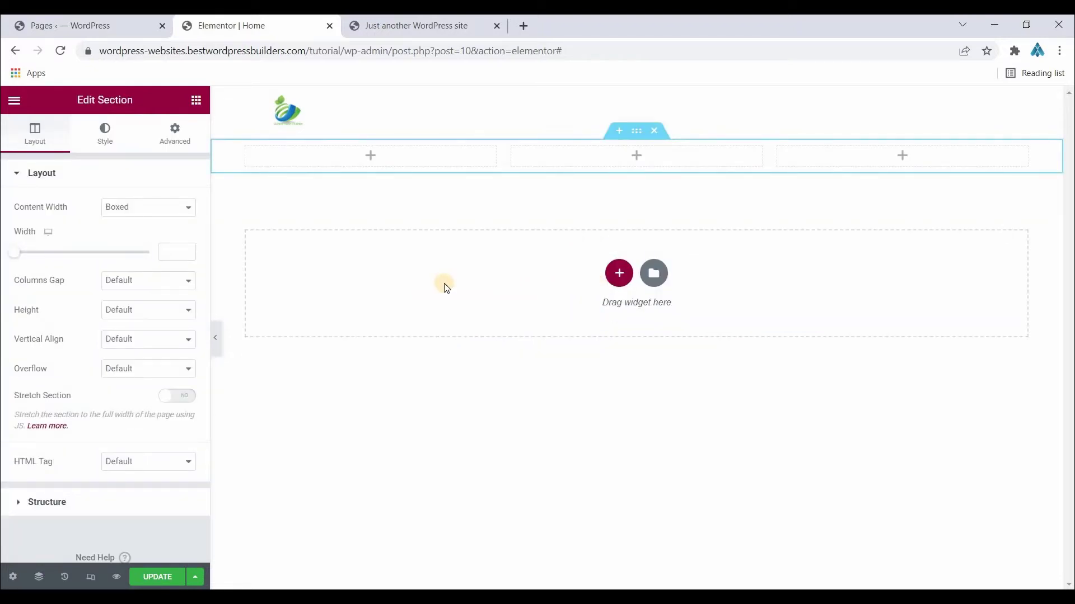
Step: Set the section's height to Min Height in VH units, stretching it to about the full screen height
{"action": "left_click", "coordinate": [140, 310]}
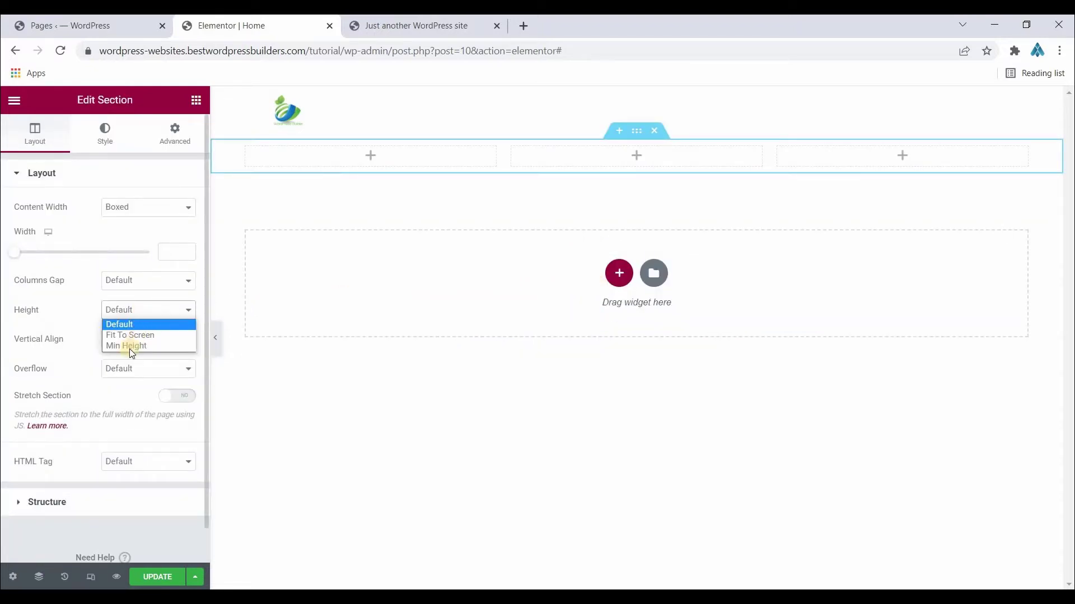
{"action": "left_click", "coordinate": [129, 345]}
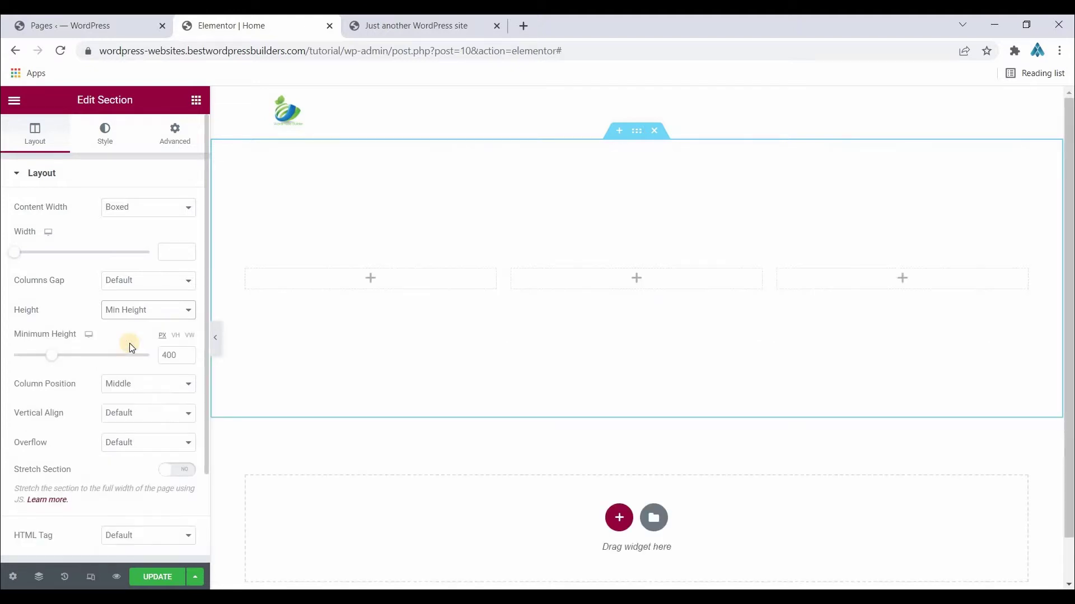
{"action": "left_click", "coordinate": [177, 336]}
{"action": "left_click_drag", "start_coordinate": [145, 355], "coordinate": [133, 356]}
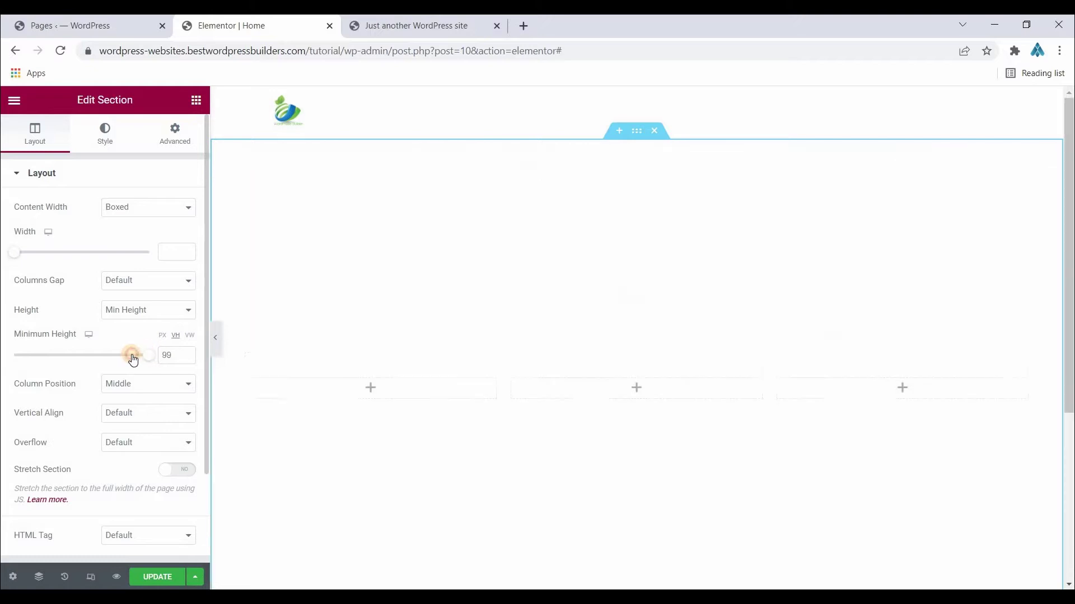
{"action": "left_click", "coordinate": [185, 358]}
Step: Give the section a Classic background in a very dark, near-black blue
{"action": "left_click", "coordinate": [98, 138]}
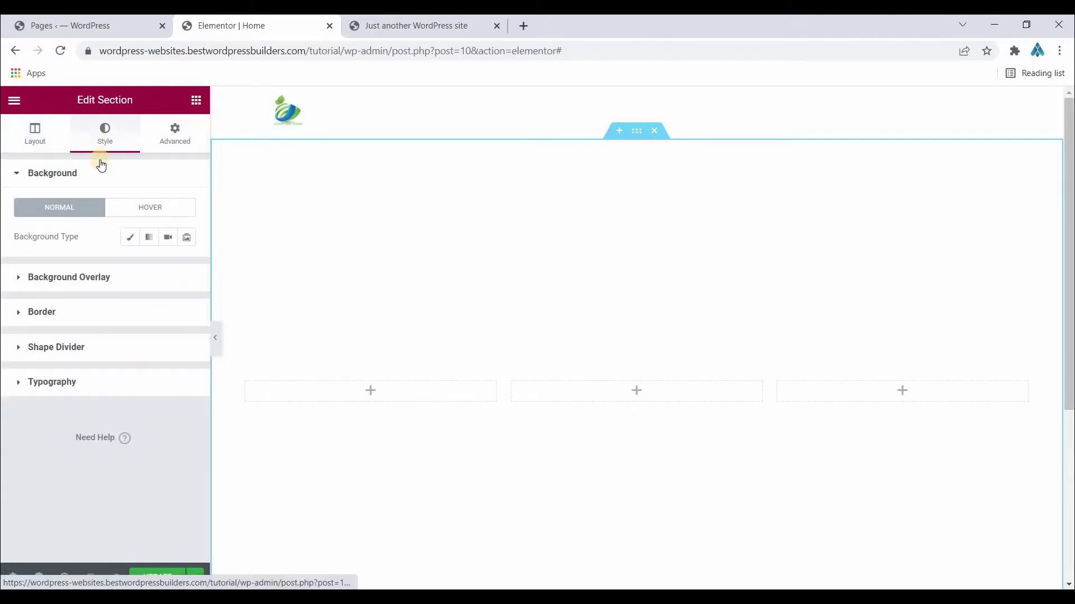
{"action": "left_click", "coordinate": [127, 240]}
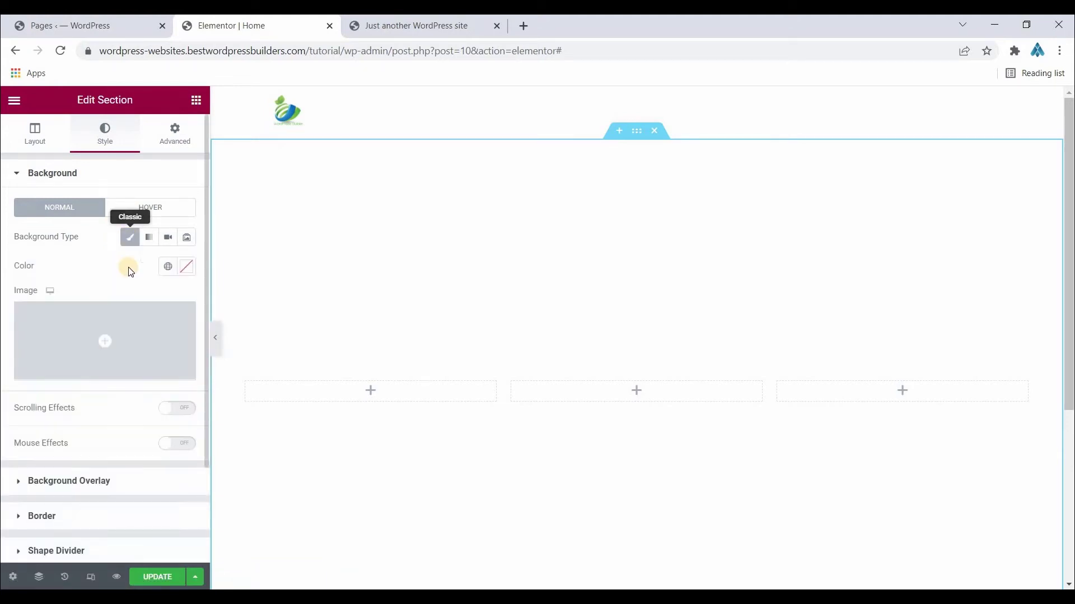
{"action": "left_click", "coordinate": [188, 269]}
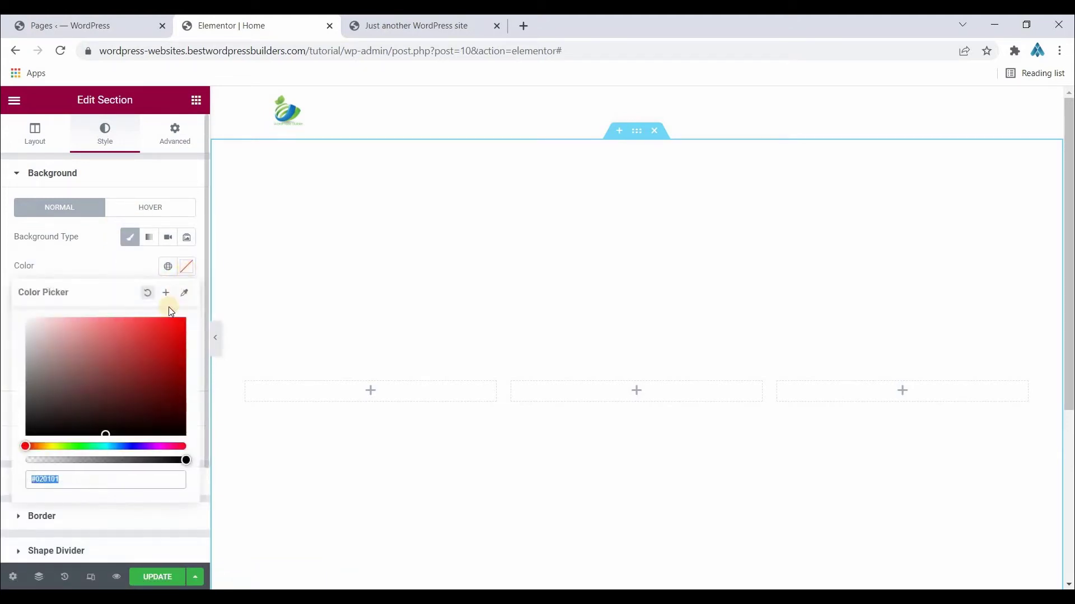
{"action": "left_click", "coordinate": [137, 446]}
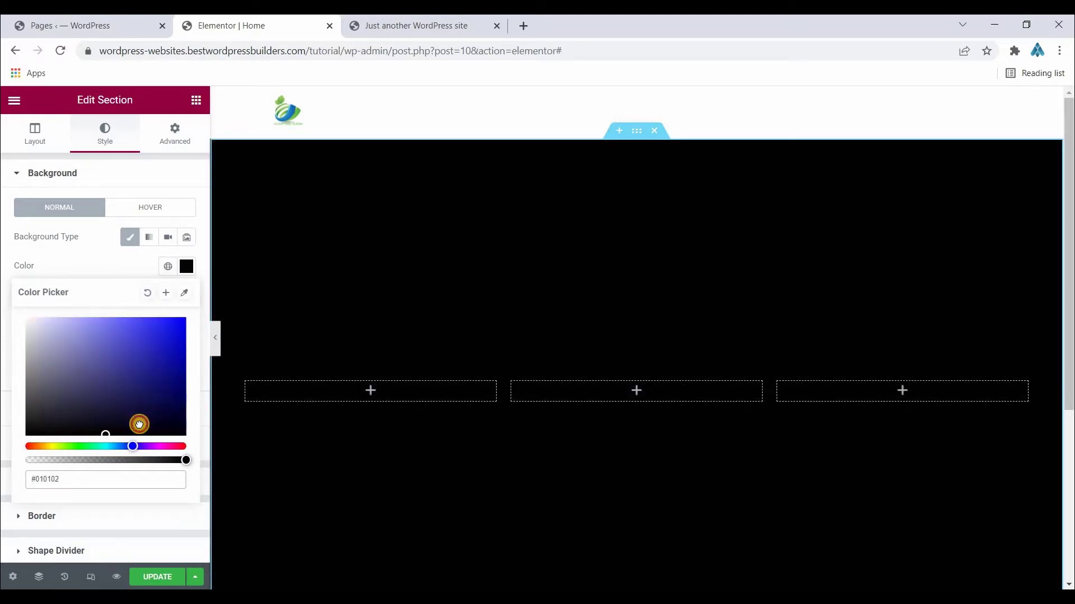
{"action": "left_click", "coordinate": [137, 430]}
{"action": "left_click", "coordinate": [186, 269]}
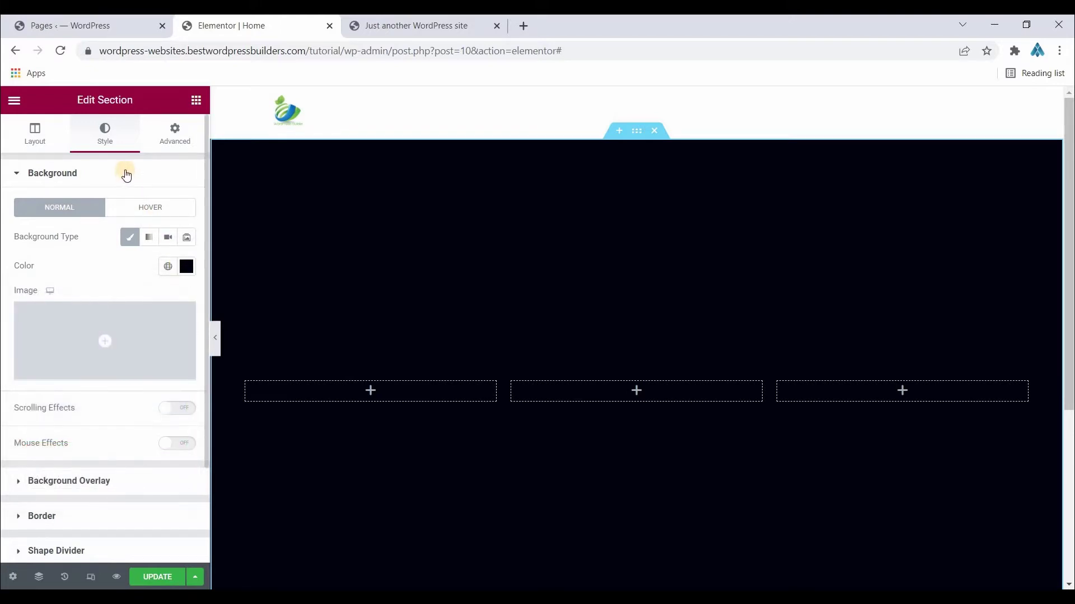
Step: Add an Image widget to the middle column and insert A-bird.jpg from the media library
{"action": "left_click", "coordinate": [196, 100]}
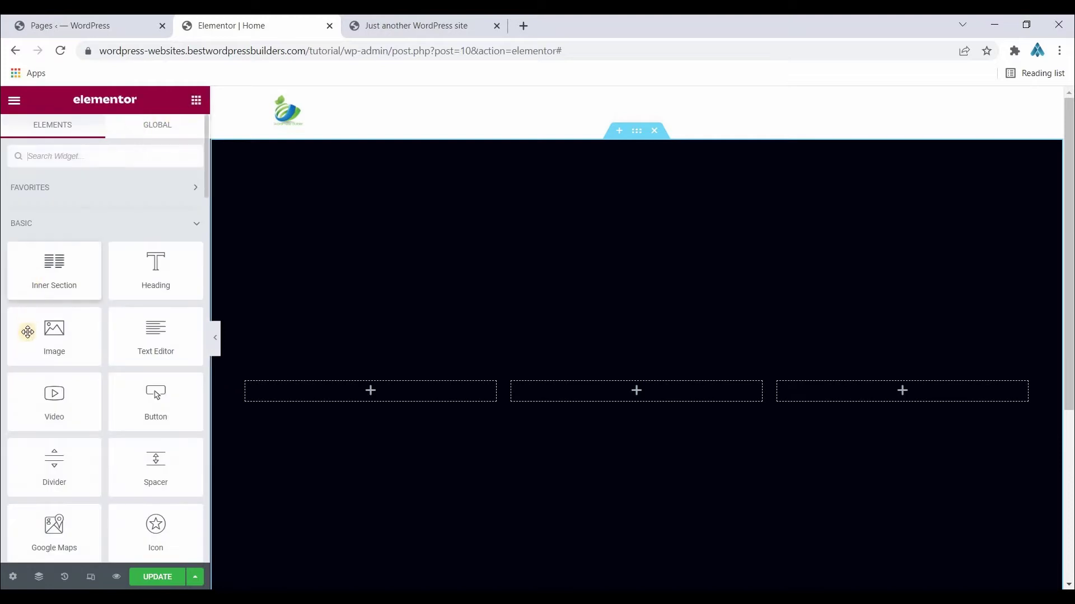
{"action": "left_click_drag", "start_coordinate": [27, 332], "coordinate": [545, 382]}
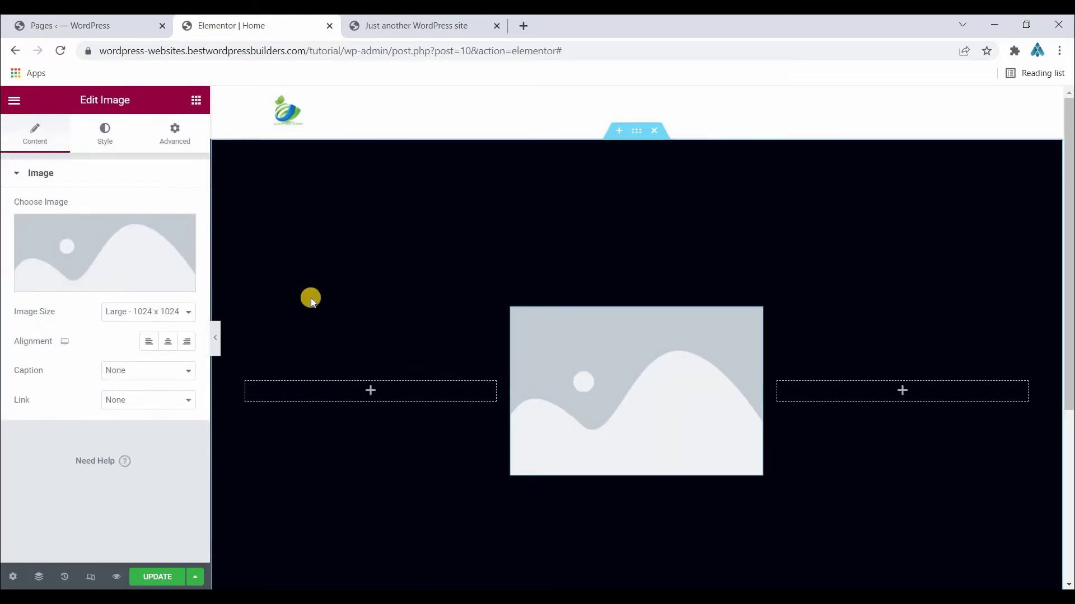
{"action": "left_click", "coordinate": [120, 254]}
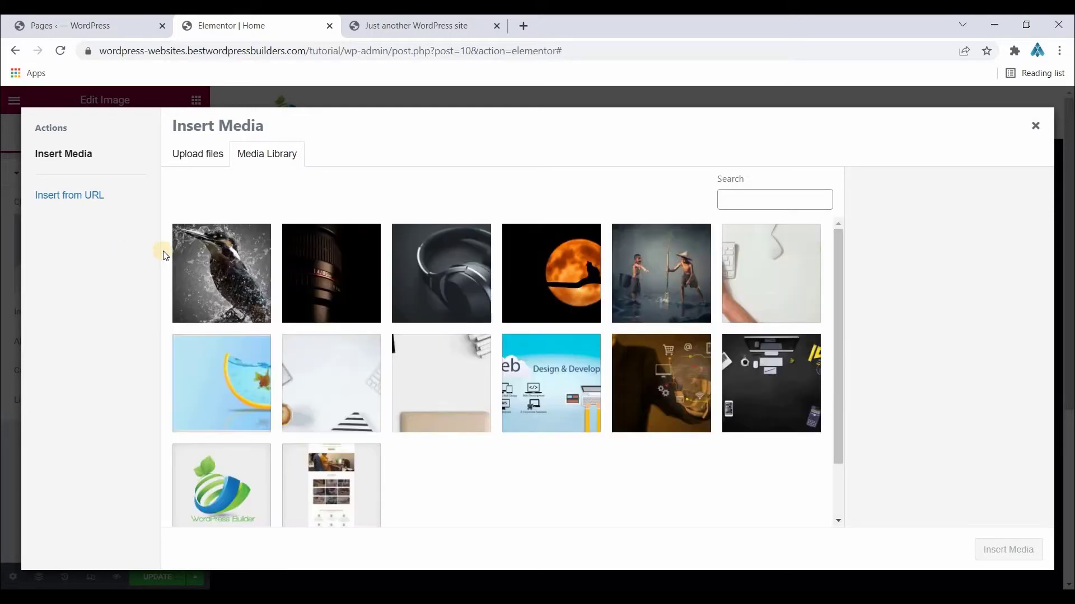
{"action": "left_click", "coordinate": [204, 271]}
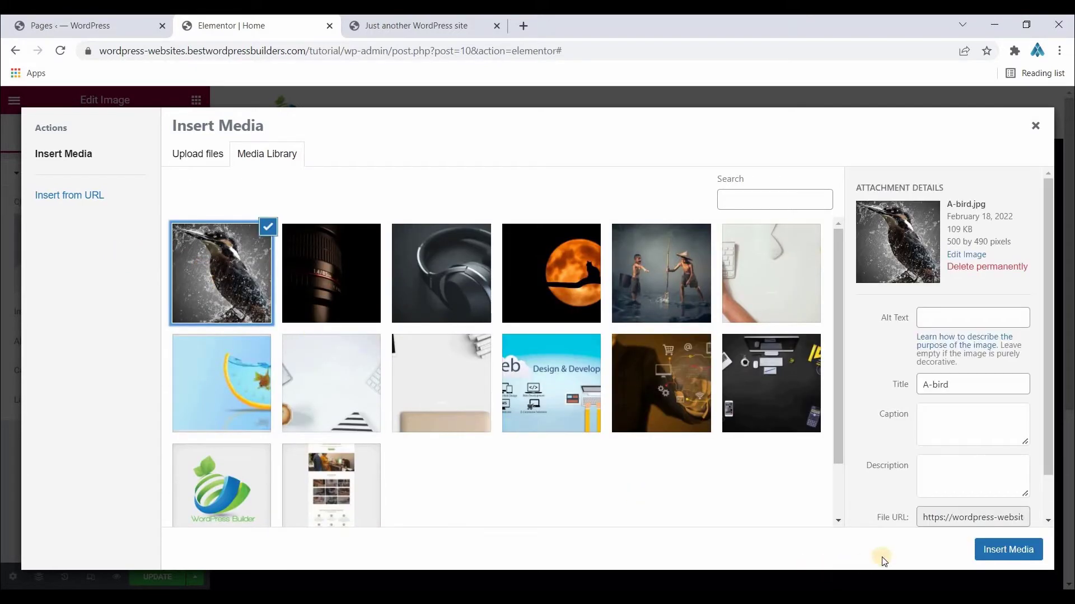
{"action": "left_click", "coordinate": [1006, 550]}
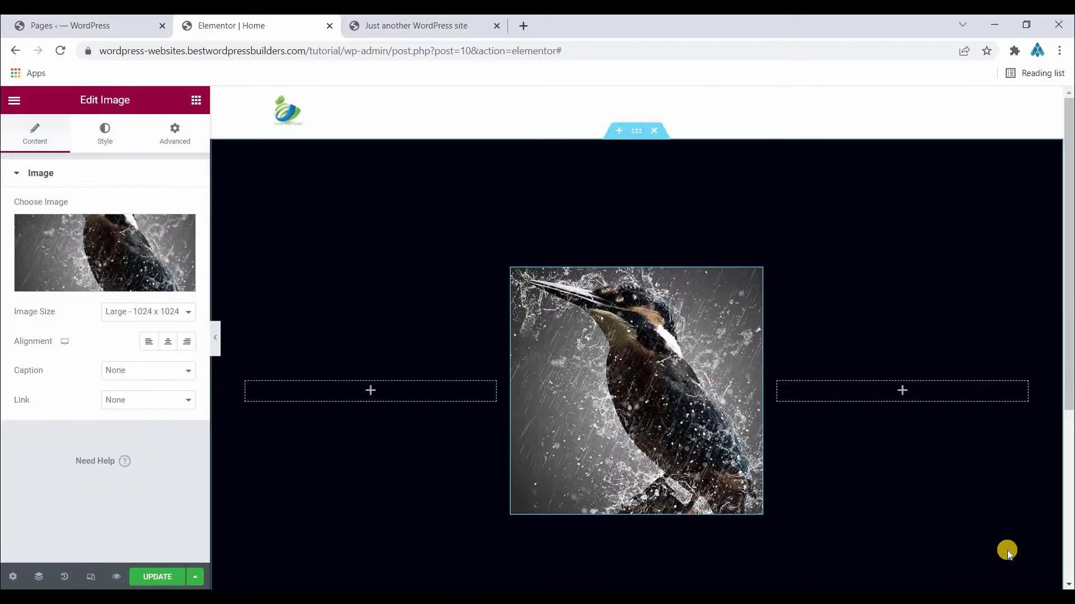
Step: Open the Custom CSS editor in the bird image's advanced settings
{"action": "left_click", "coordinate": [175, 146]}
{"action": "scroll", "coordinate": [139, 332], "scroll_direction": "down", "scroll_amount": 3}
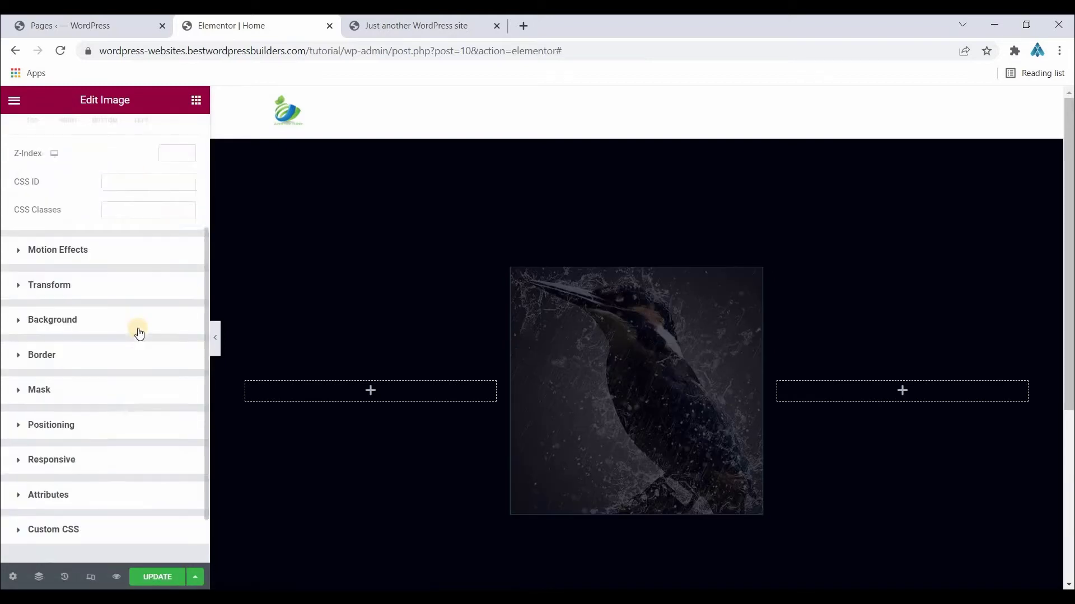
{"action": "scroll", "coordinate": [140, 334], "scroll_direction": "down", "scroll_amount": 1}
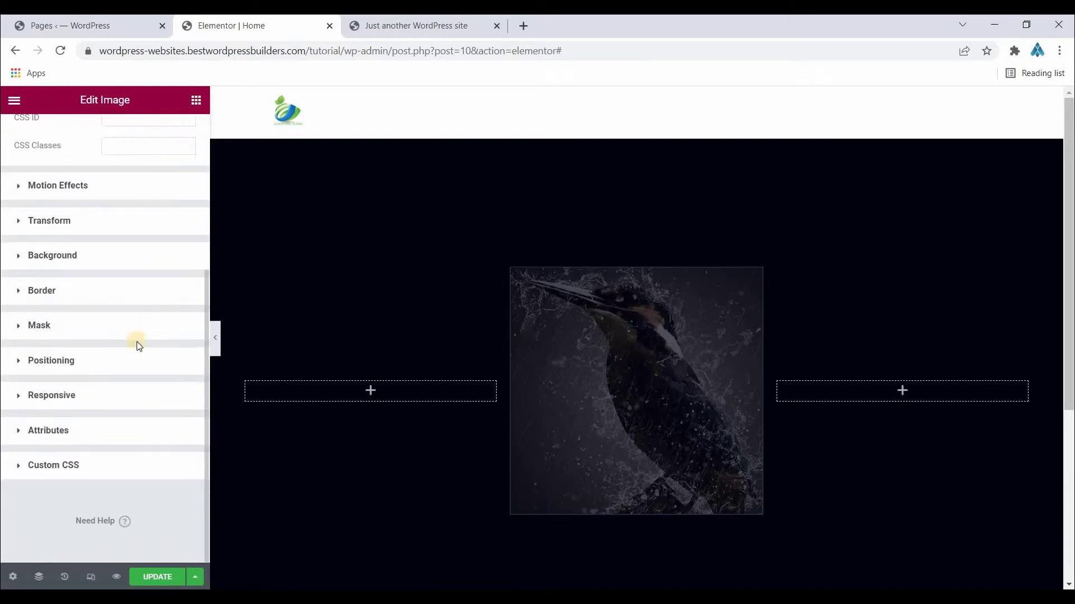
{"action": "left_click", "coordinate": [88, 465]}
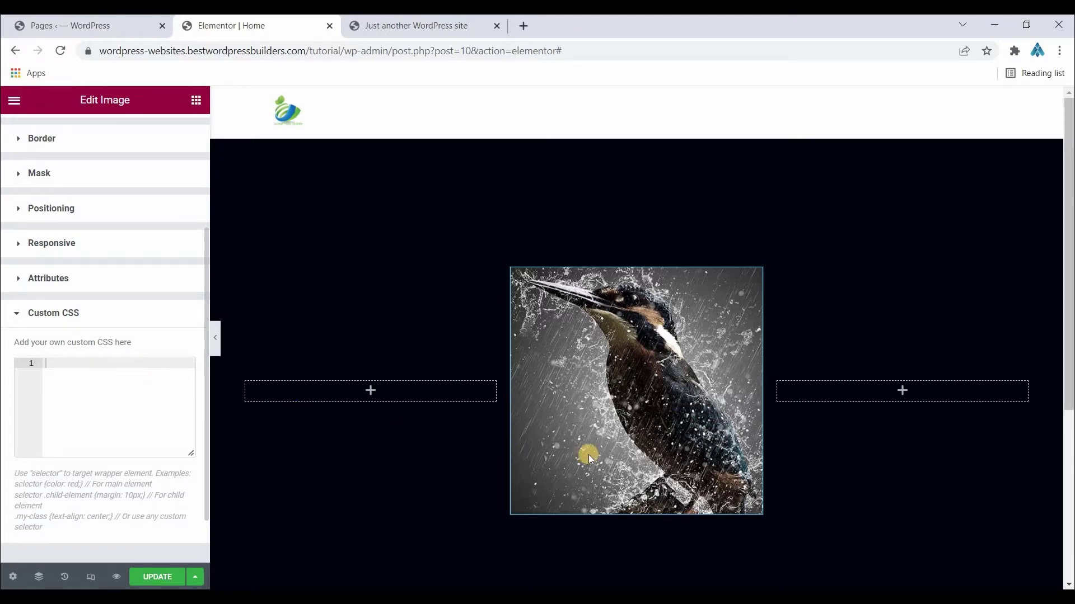
Step: Look over the prepared CSS code in Notepad and the finished reflection effect on the live page
{"action": "key", "text": "alt+Tab"}
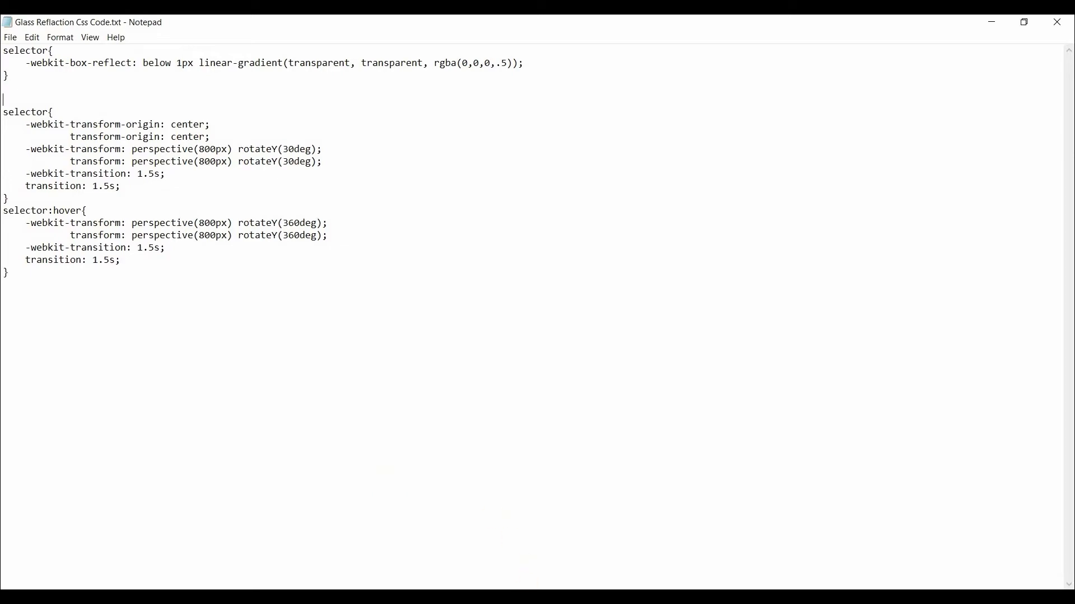
{"action": "key", "text": "alt+Tab"}
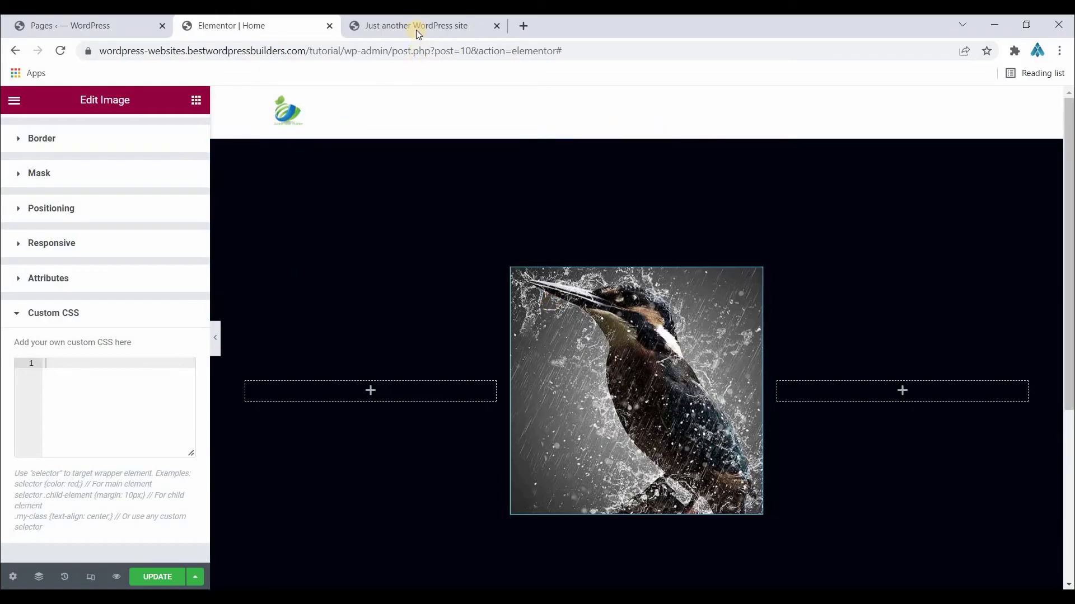
{"action": "key", "text": "ctrl+Tab"}
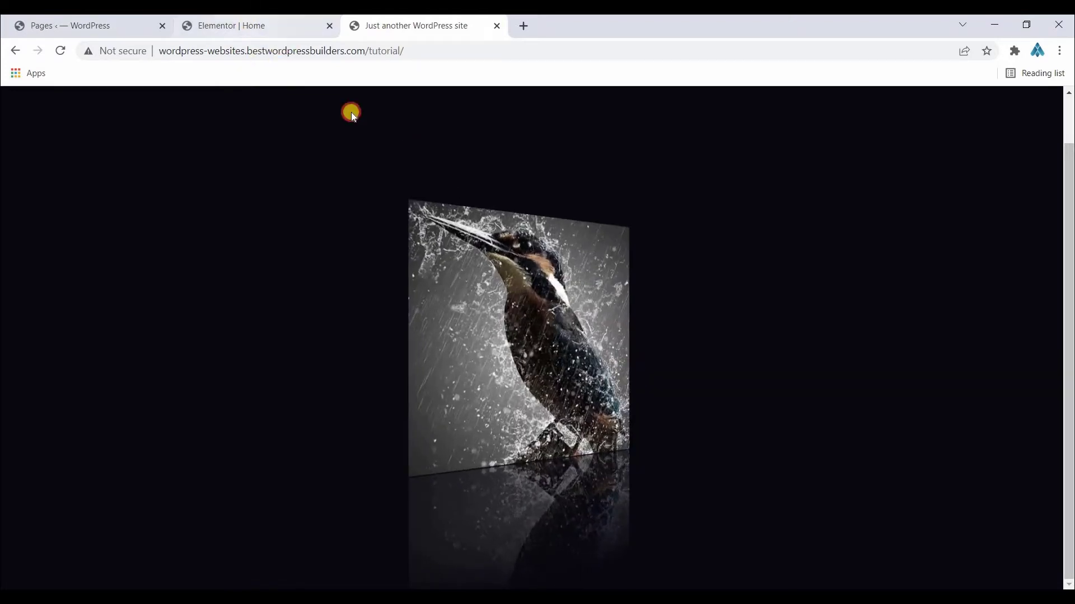
{"action": "key", "text": "ctrl+shift+Tab"}
Step: Copy the -webkit-box-reflect rule from Glass Reflaction Css Code.txt in Notepad and paste it into the image's Custom CSS in Elementor
{"action": "key", "text": "alt+Tab"}
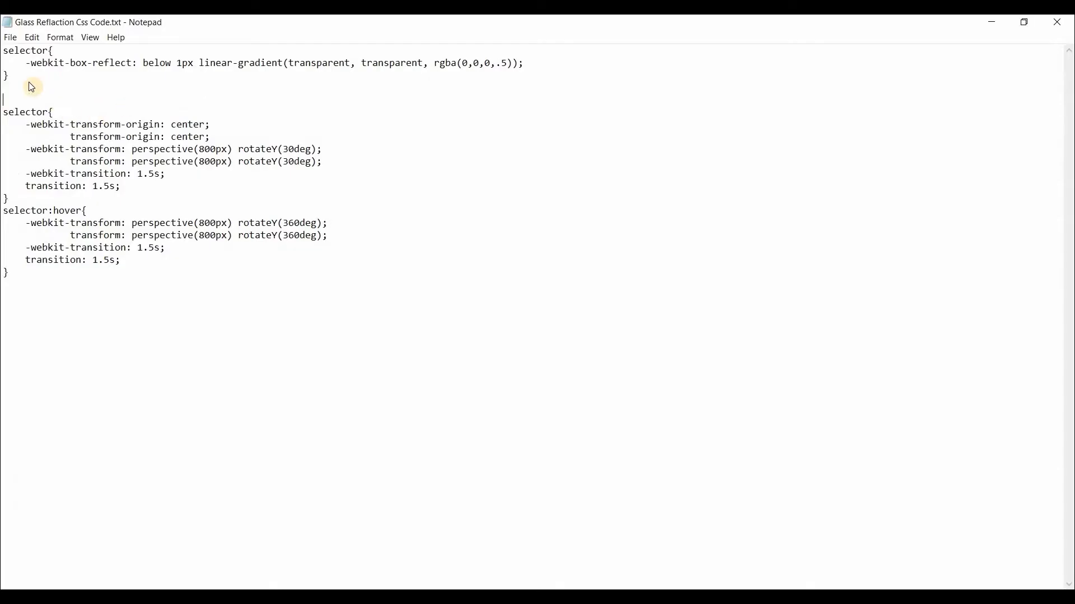
{"action": "left_click_drag", "start_coordinate": [9, 76], "coordinate": [14, 50]}
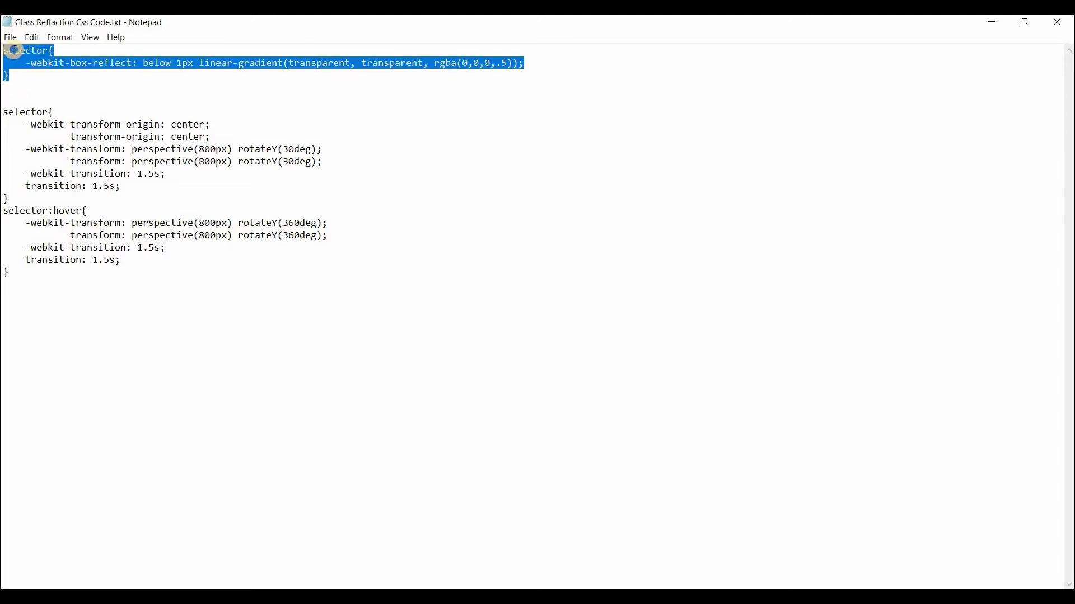
{"action": "right_click", "coordinate": [51, 85]}
{"action": "left_click", "coordinate": [61, 89]}
{"action": "key", "text": "alt+Tab"}
{"action": "left_click", "coordinate": [114, 363]}
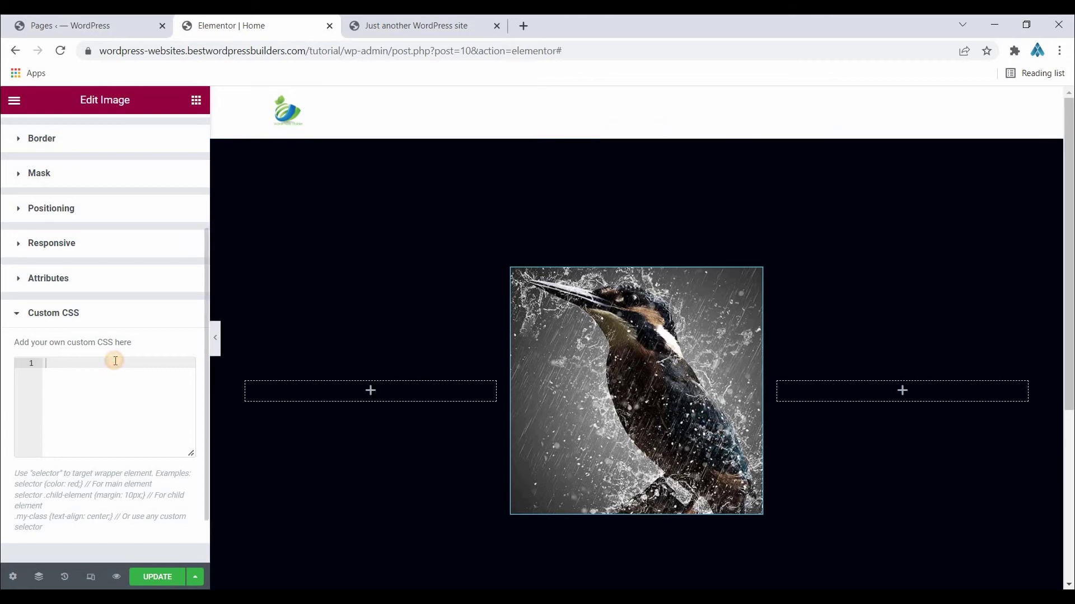
{"action": "right_click", "coordinate": [116, 361]}
{"action": "left_click", "coordinate": [147, 440]}
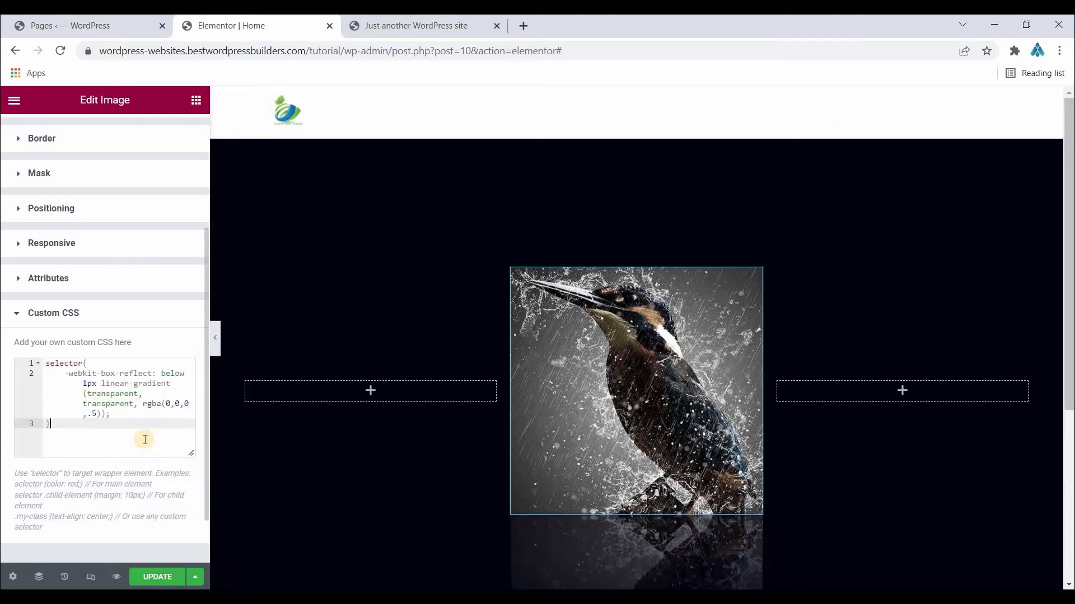
Step: Compare the image's reflection in a full-width editor preview with the live page, then restore the editing controls
{"action": "left_click", "coordinate": [215, 338]}
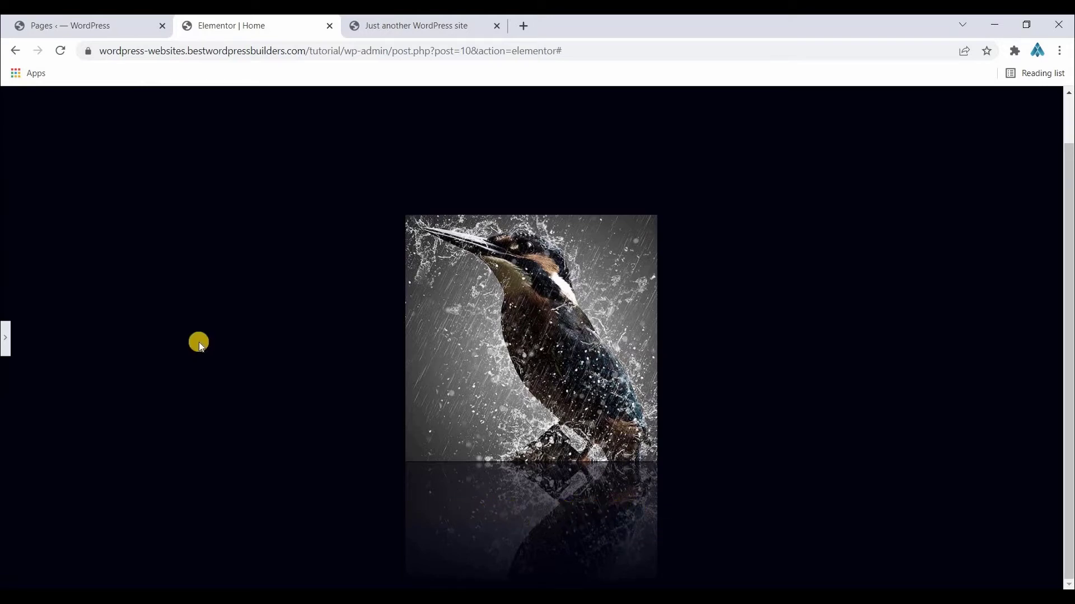
{"action": "left_click", "coordinate": [402, 27]}
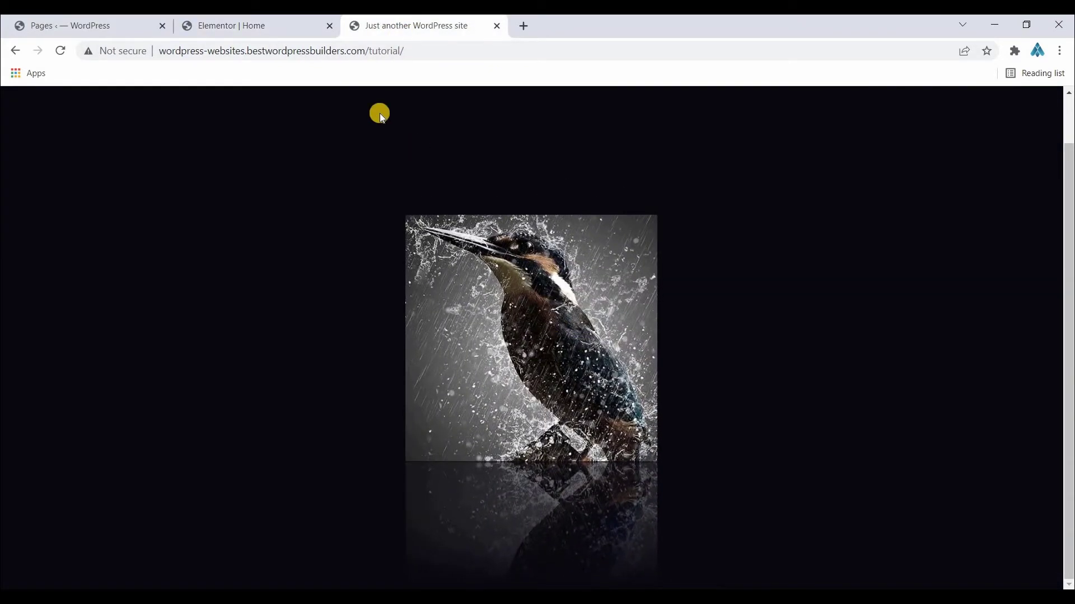
{"action": "left_click", "coordinate": [260, 23]}
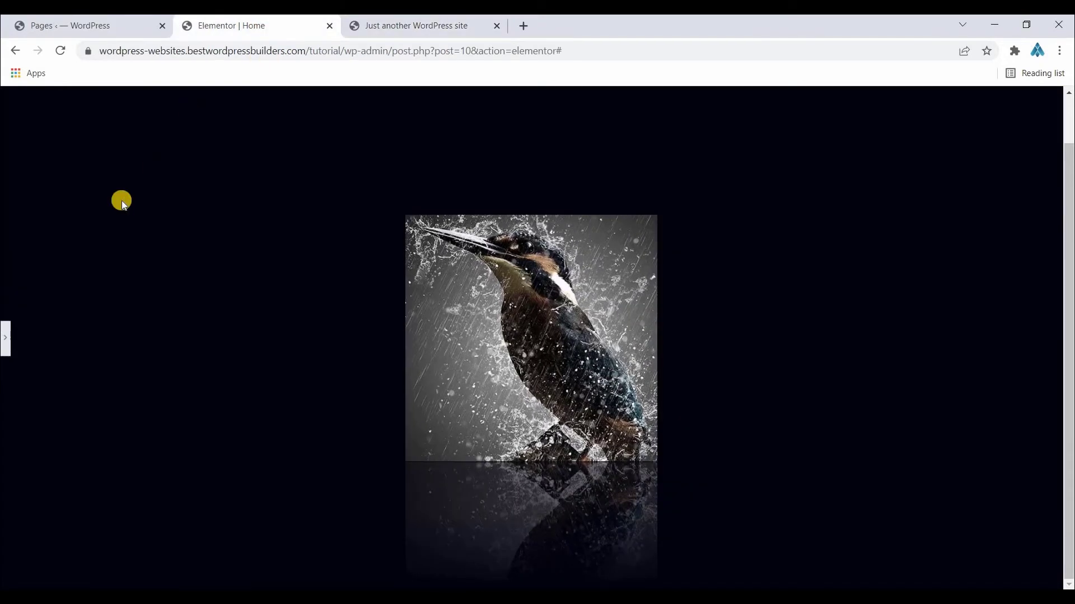
{"action": "left_click", "coordinate": [4, 341]}
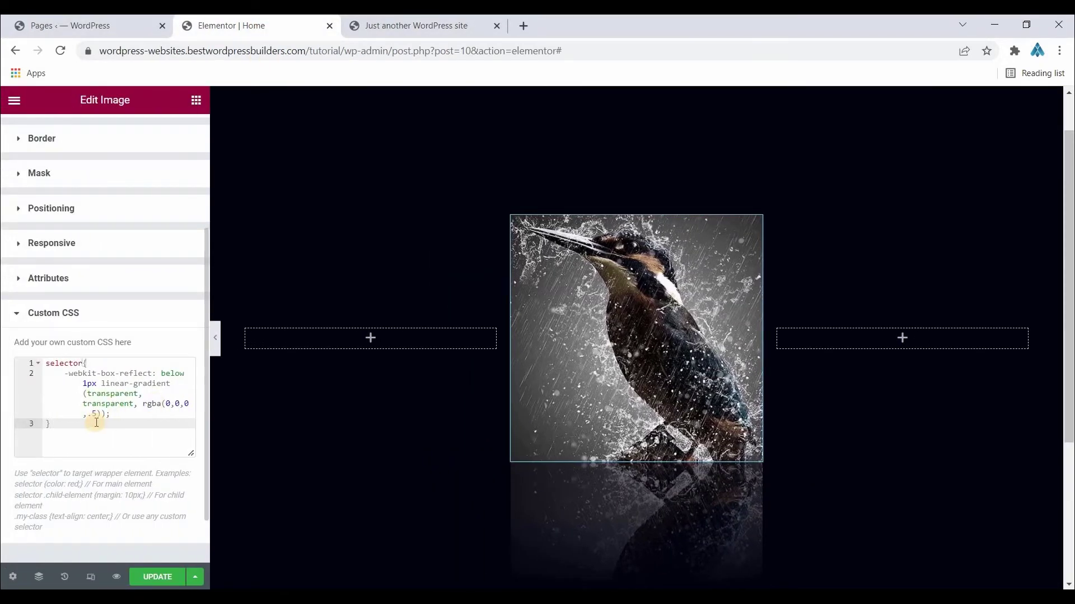
Step: Append the transform and selector:hover rotation rules from the Notepad file below the reflection rule, and preview the page without the editing controls
{"action": "left_click", "coordinate": [97, 422]}
{"action": "key", "text": "Return"}
{"action": "key", "text": "Return"}
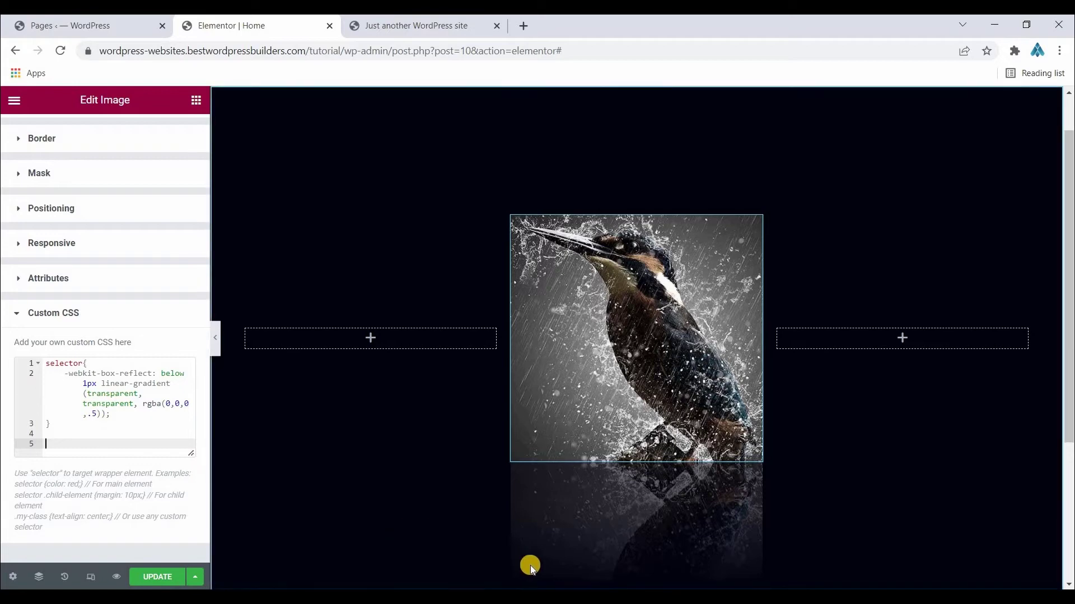
{"action": "key", "text": "alt+Tab"}
{"action": "left_click_drag", "start_coordinate": [12, 273], "coordinate": [3, 111]}
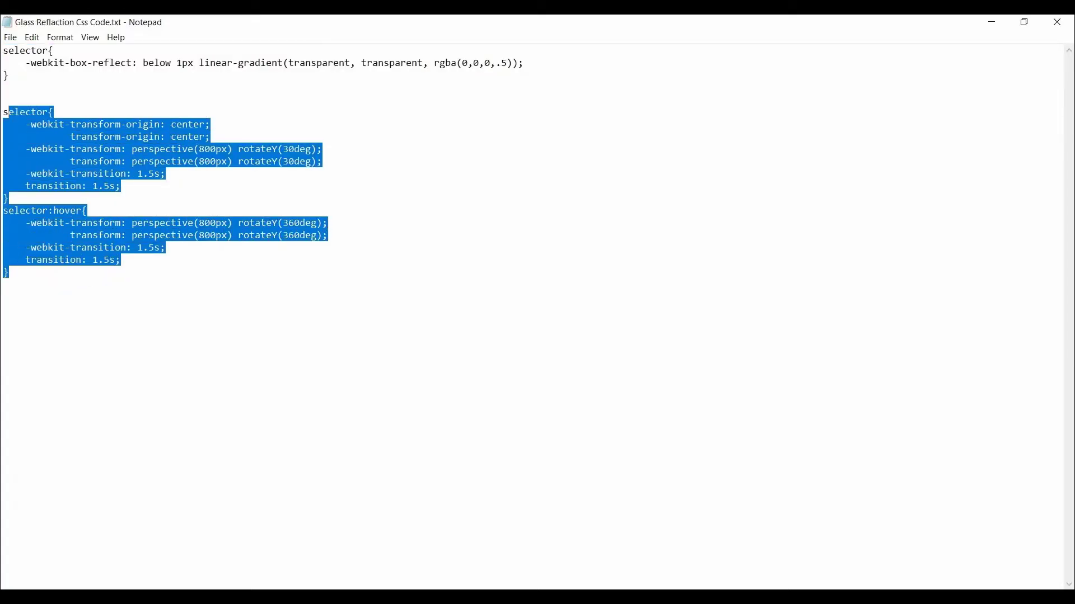
{"action": "right_click", "coordinate": [24, 120]}
{"action": "left_click", "coordinate": [46, 158]}
{"action": "key", "text": "alt+Tab"}
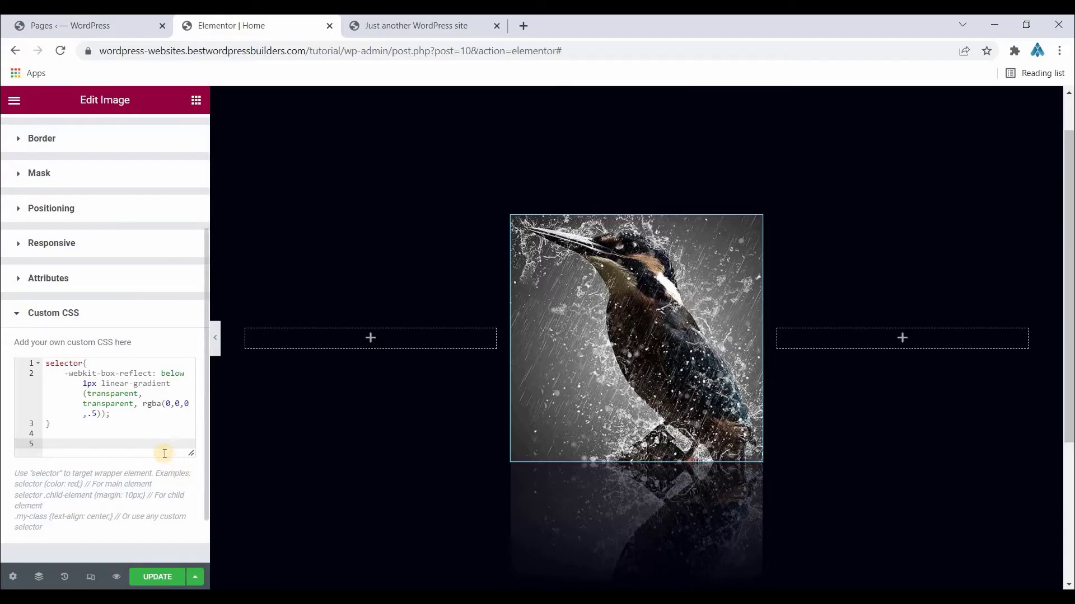
{"action": "key", "text": "ctrl+v"}
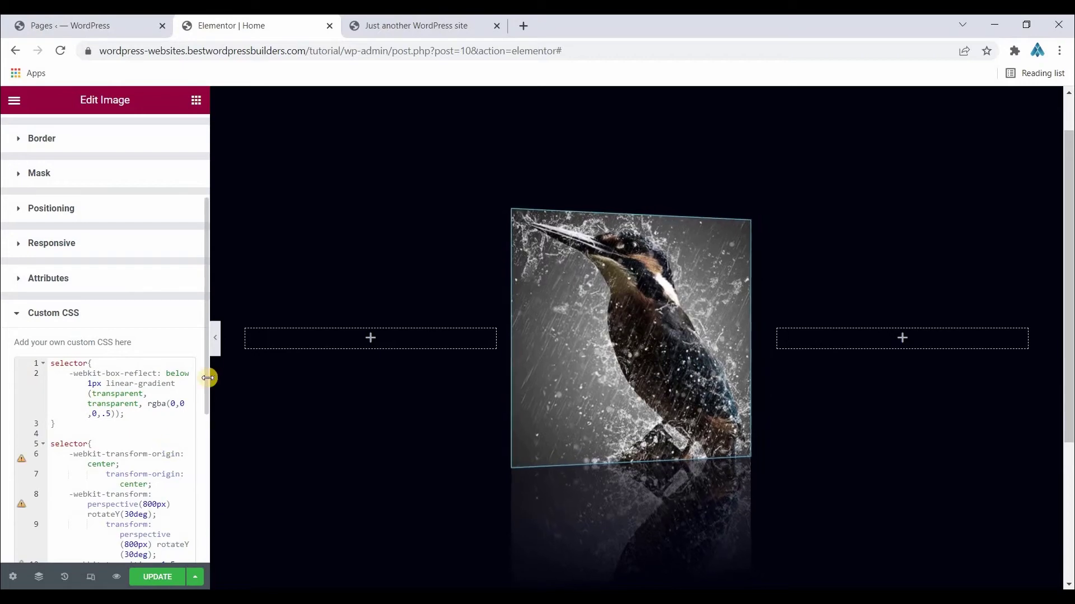
{"action": "left_click", "coordinate": [217, 343]}
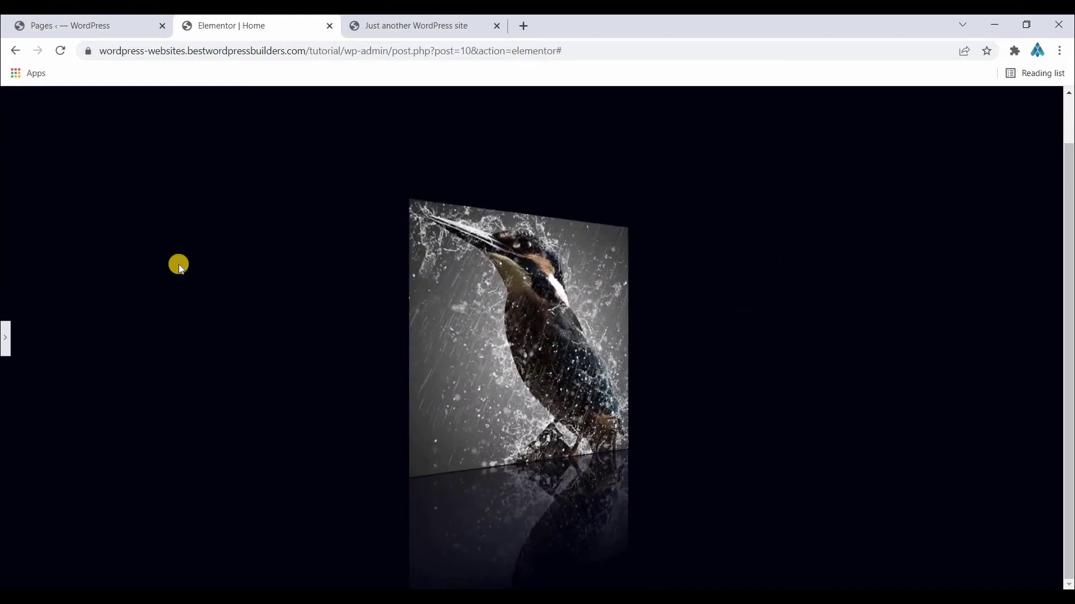
Step: Review the image's complete Custom CSS and check the rotation in a full-width preview, then restore the editing controls
{"action": "left_click", "coordinate": [10, 341]}
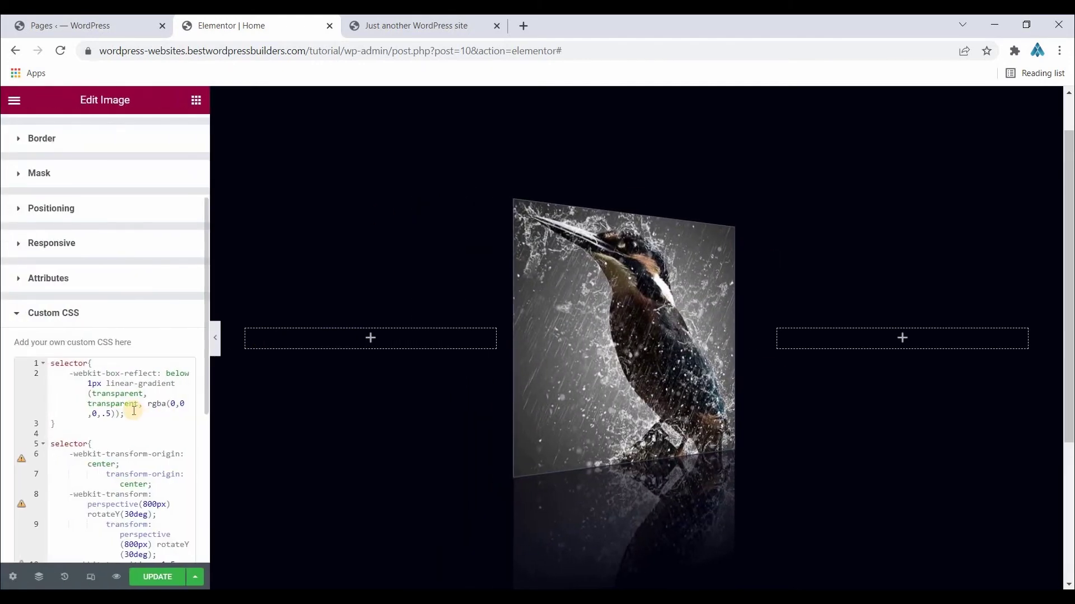
{"action": "scroll", "coordinate": [140, 358], "scroll_direction": "down", "scroll_amount": 3}
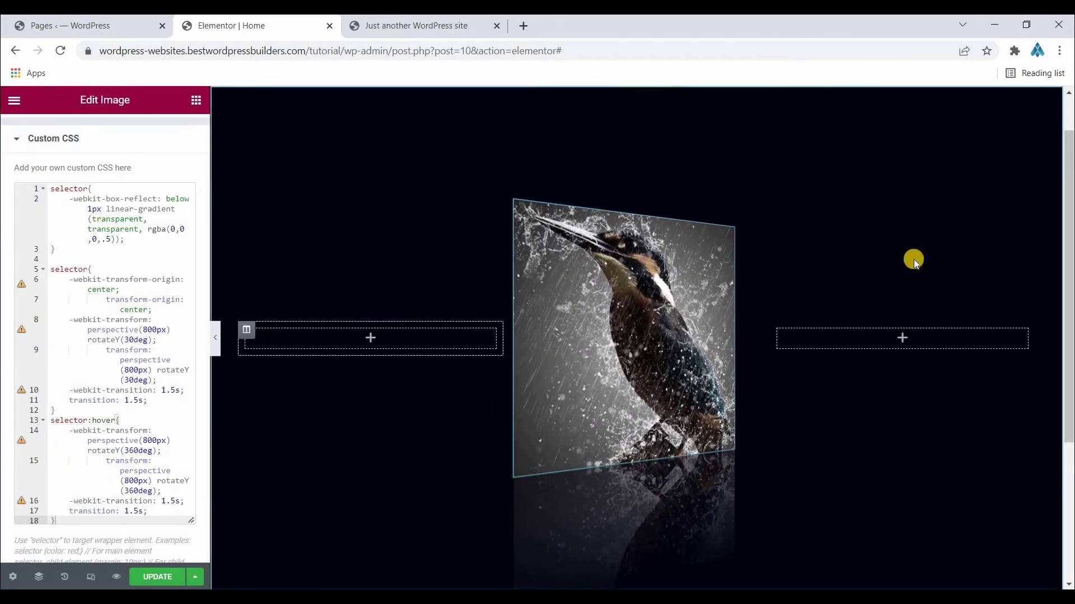
{"action": "left_click", "coordinate": [215, 337]}
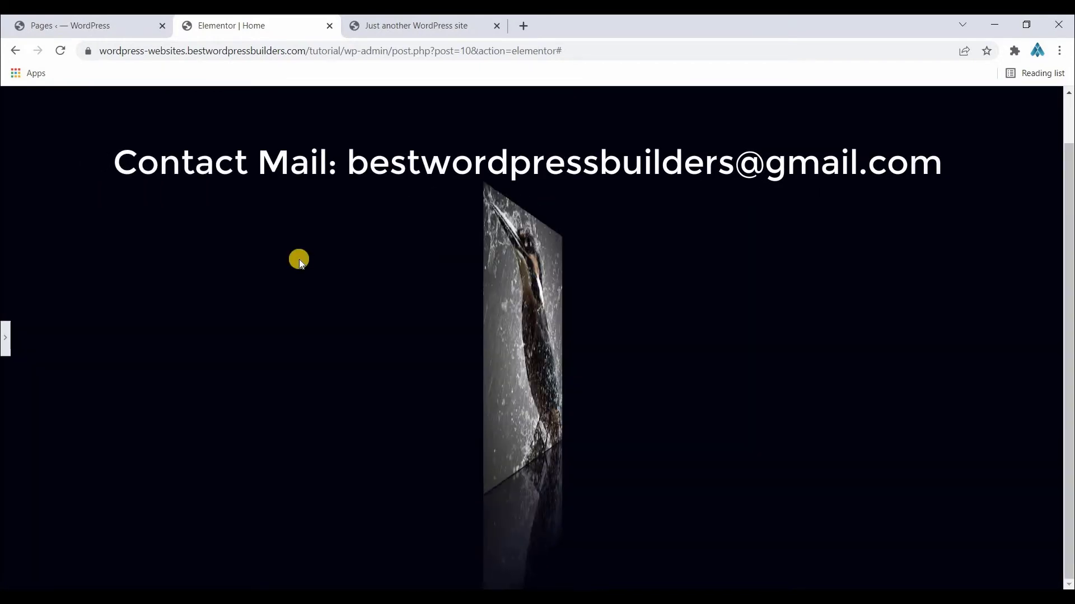
{"action": "left_click", "coordinate": [5, 340]}
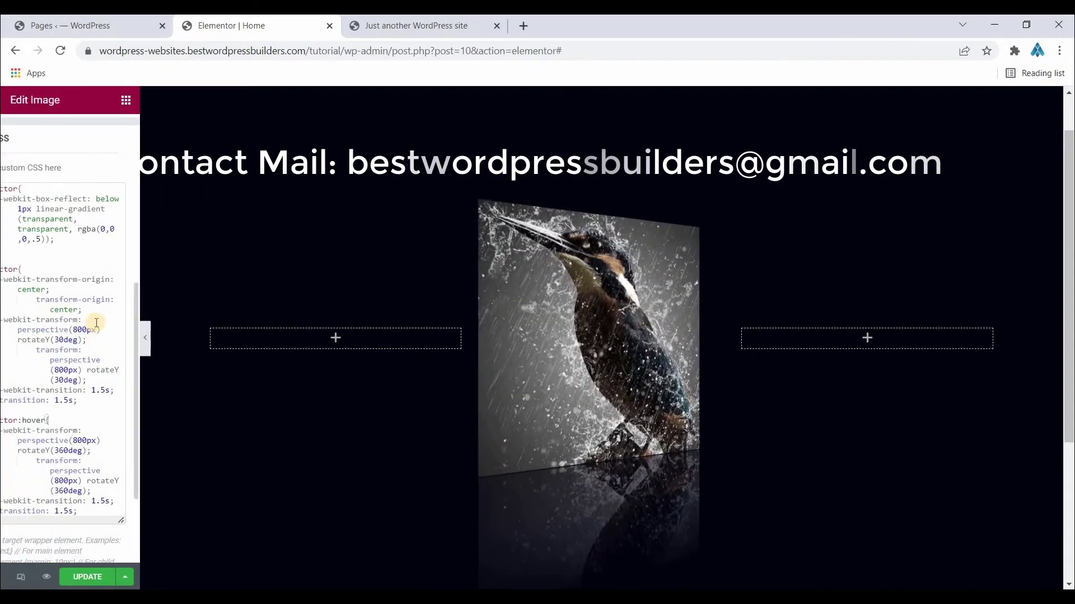
Step: Try rotateY(50deg) in both transform lines of the image's non-hover selector rule and preview it without the editing controls
{"action": "left_click", "coordinate": [128, 340]}
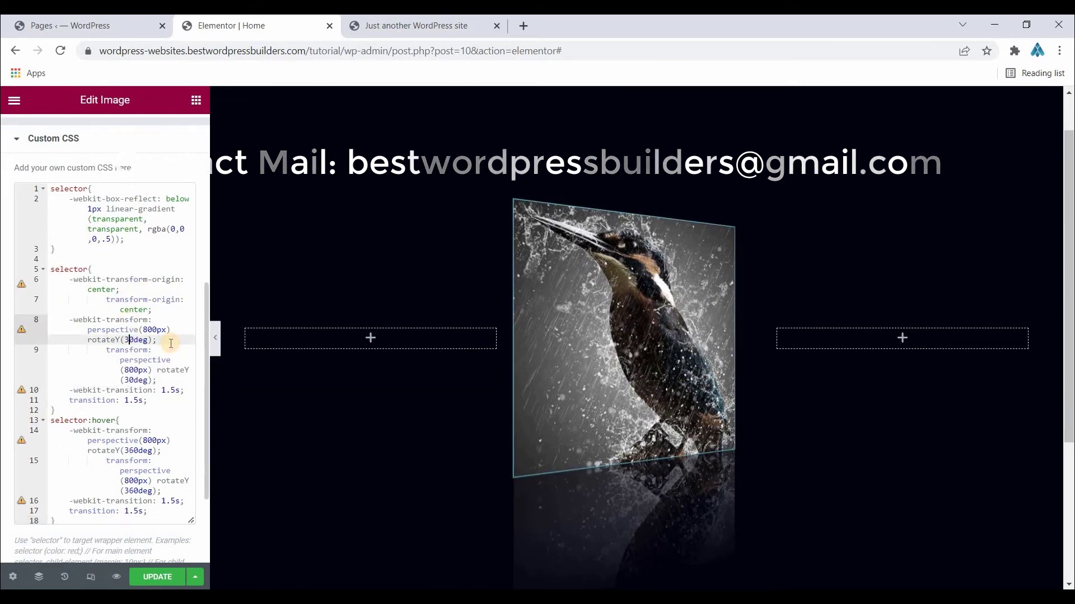
{"action": "key", "text": "BackSpace"}
{"action": "type", "text": "5"}
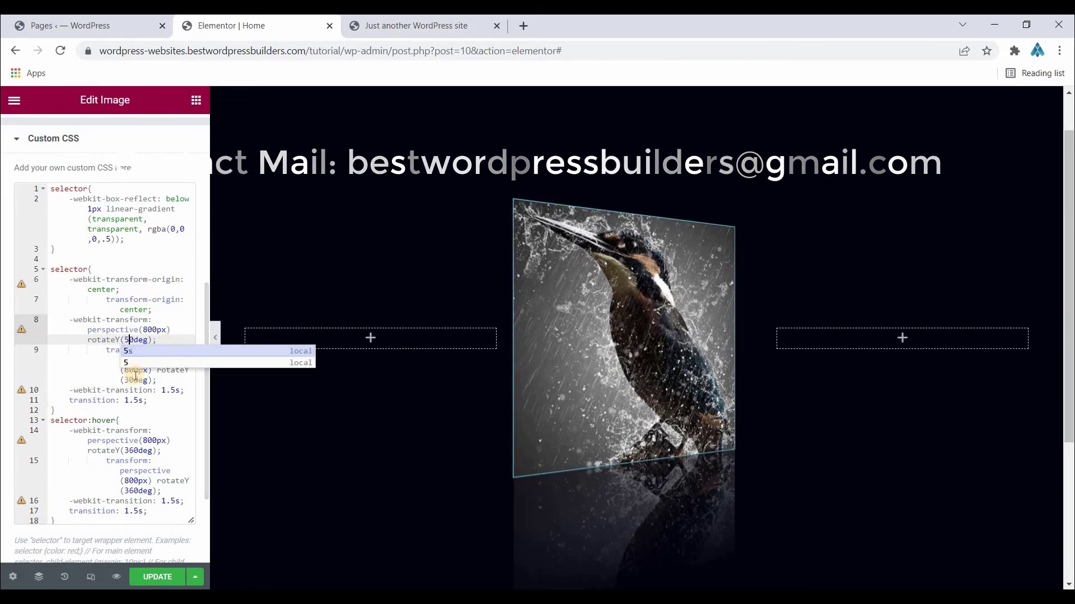
{"action": "left_click", "coordinate": [139, 374]}
{"action": "key", "text": "BackSpace"}
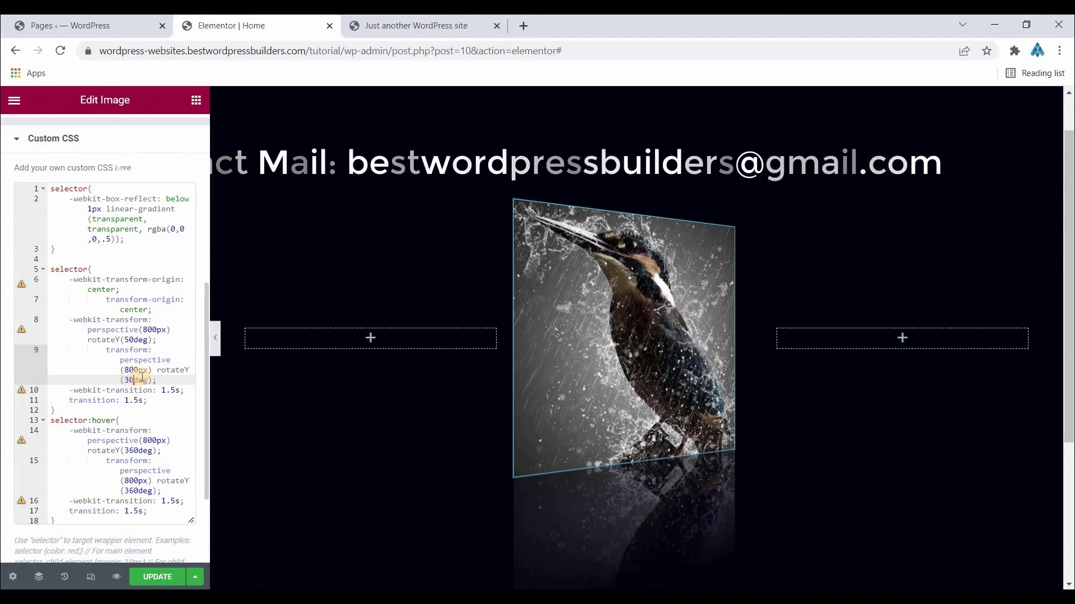
{"action": "type", "text": "5"}
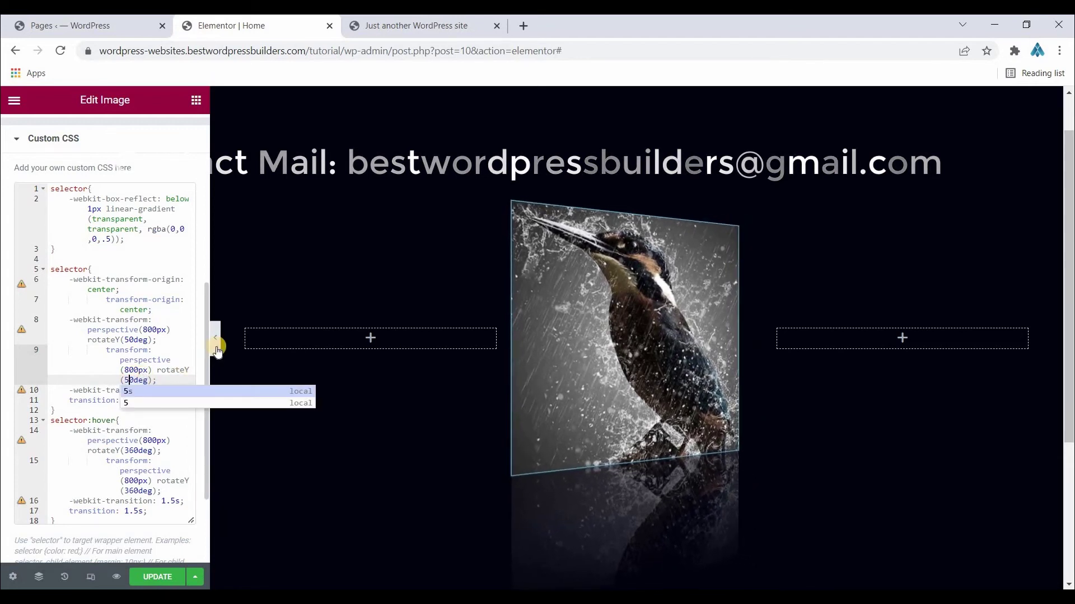
{"action": "left_click", "coordinate": [216, 348]}
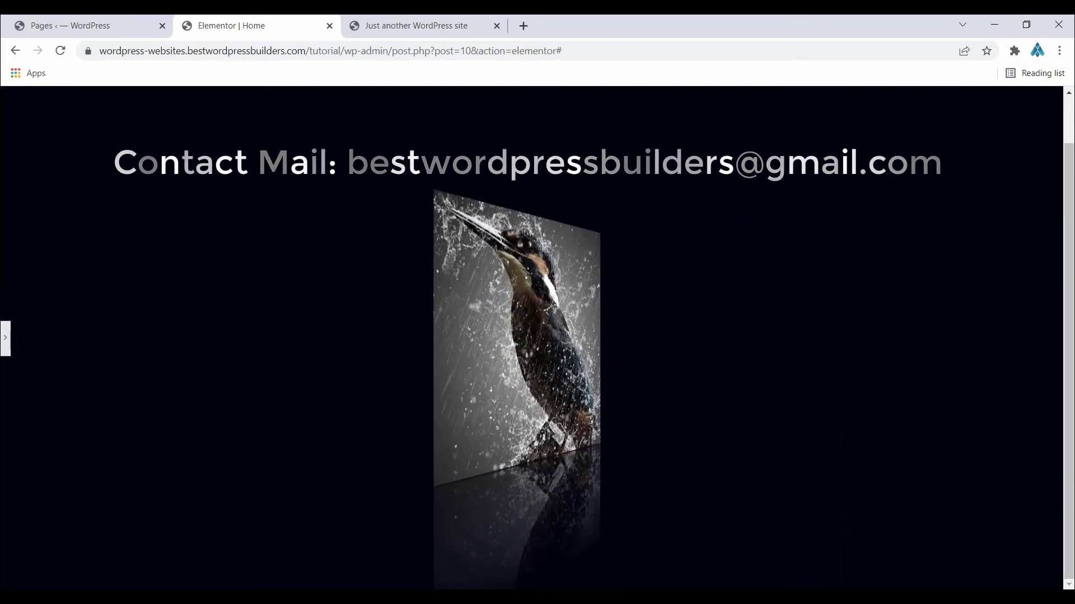
Step: Return to the editing controls and set both non-hover transform lines back to rotateY(30deg)
{"action": "left_click", "coordinate": [5, 338]}
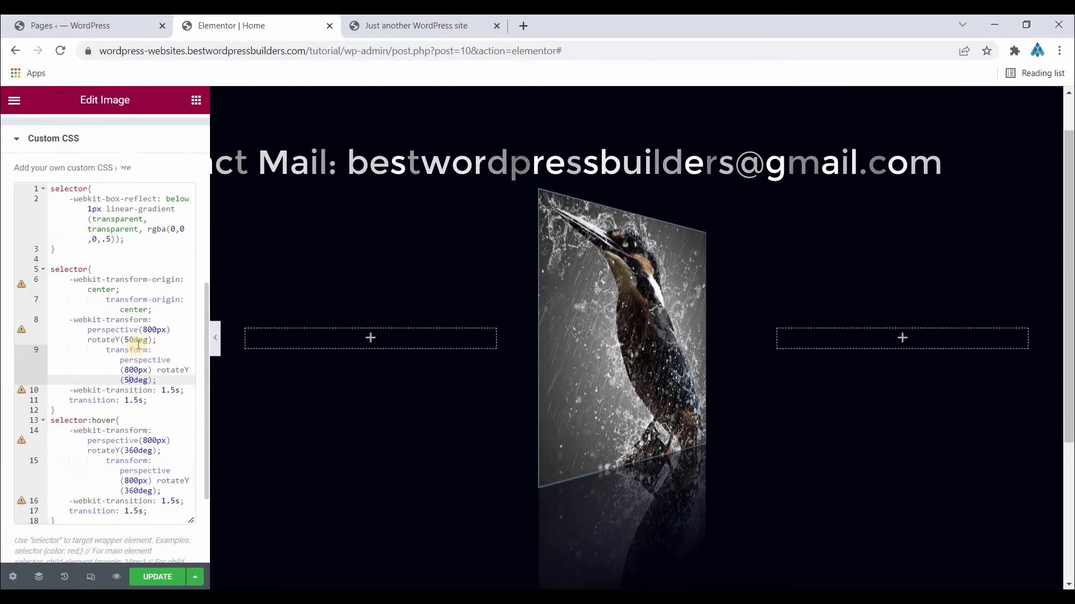
{"action": "left_click", "coordinate": [132, 342]}
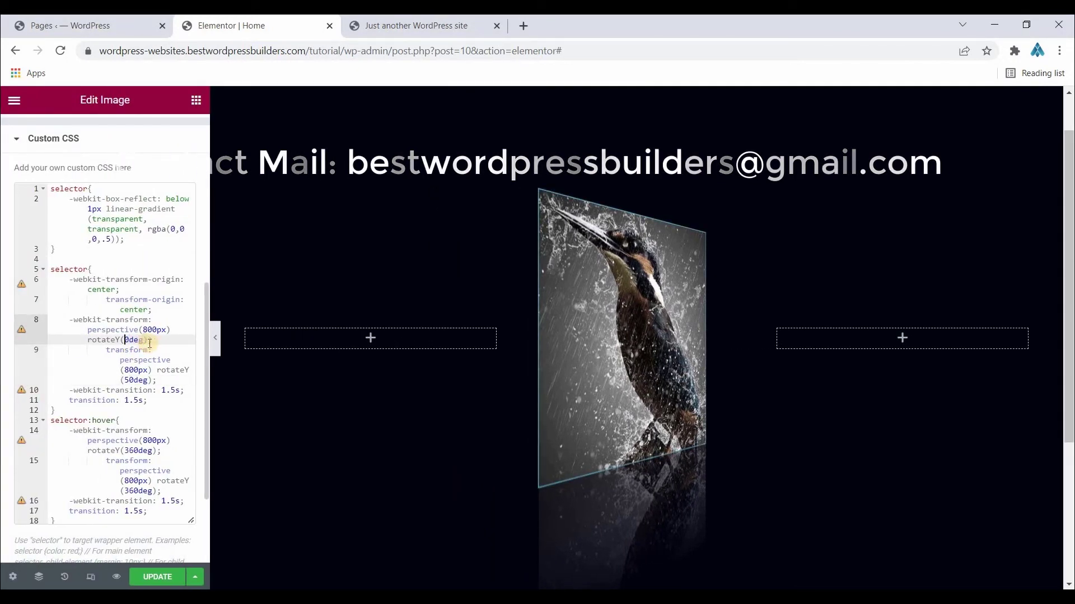
{"action": "type", "text": "3"}
{"action": "left_click", "coordinate": [129, 382]}
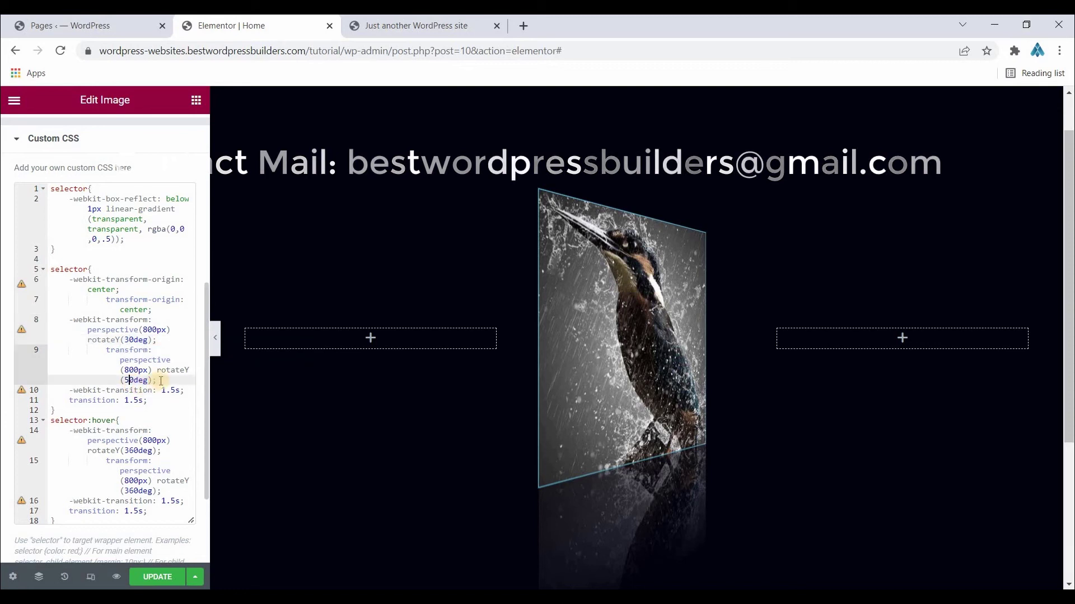
{"action": "key", "text": "BackSpace"}
{"action": "type", "text": "3"}
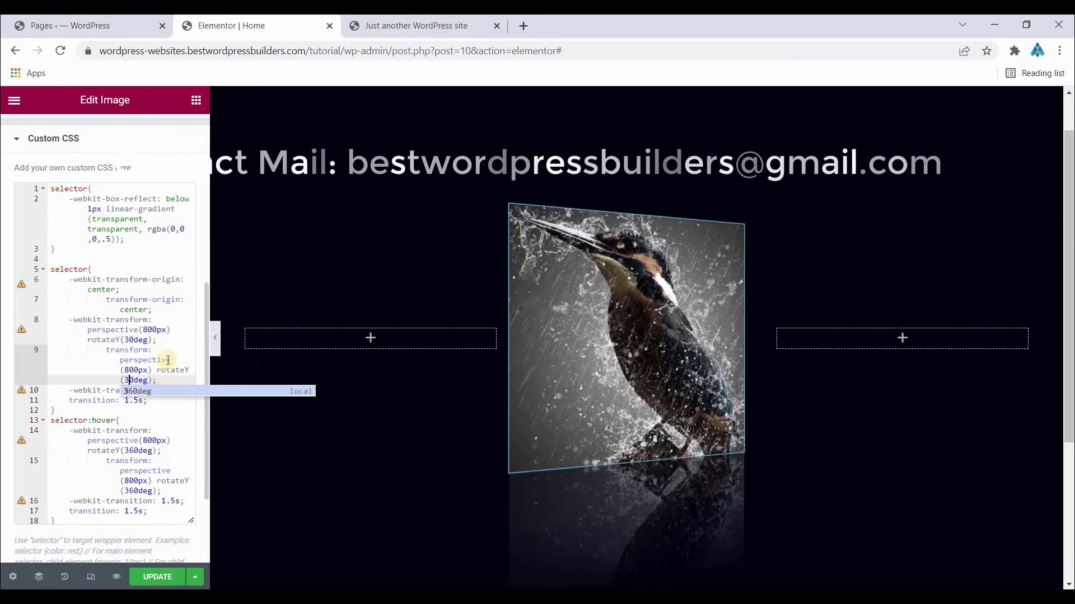
{"action": "left_click", "coordinate": [187, 346]}
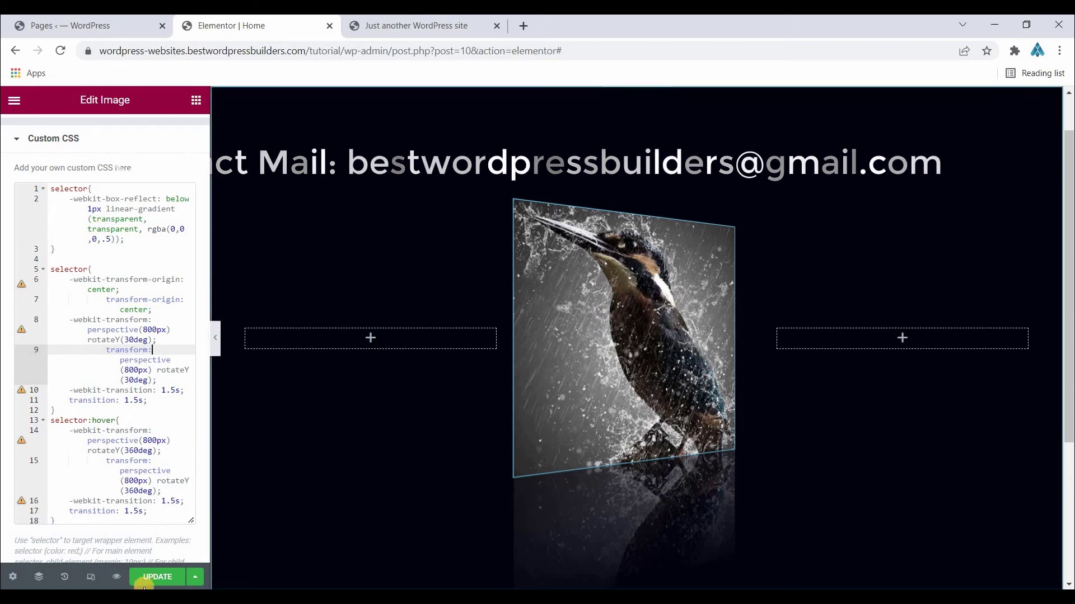
Step: Update the page to save the image's Custom CSS and preview it without the editing controls
{"action": "left_click", "coordinate": [158, 577]}
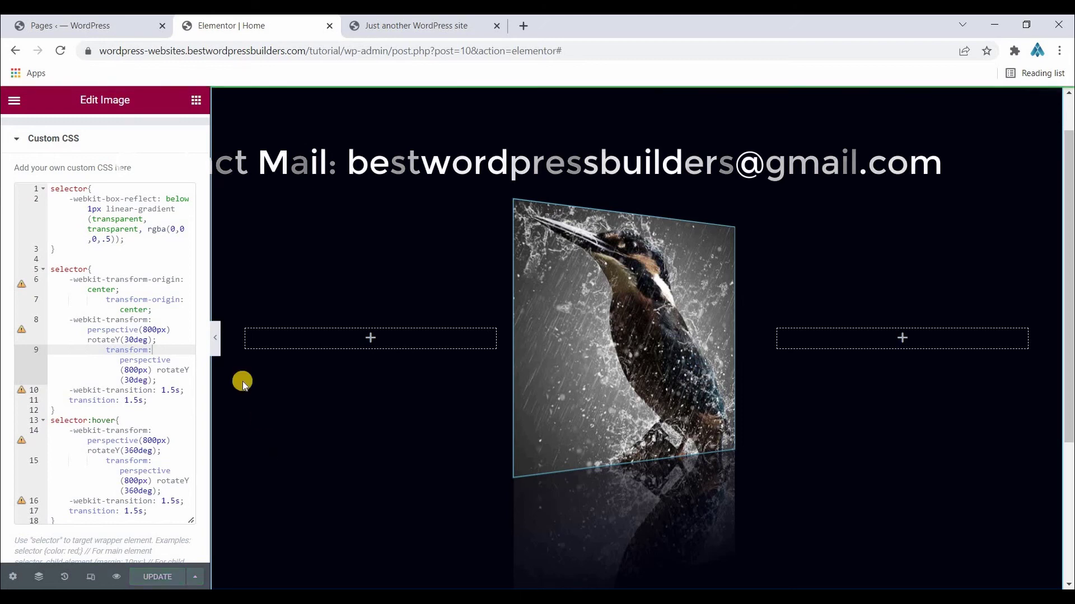
{"action": "left_click", "coordinate": [216, 338]}
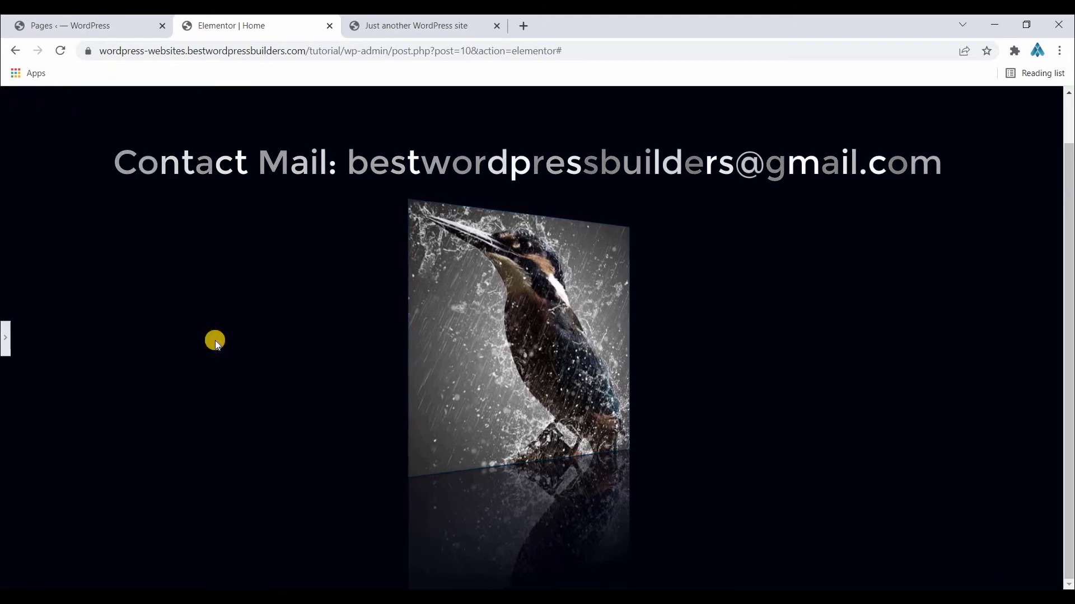